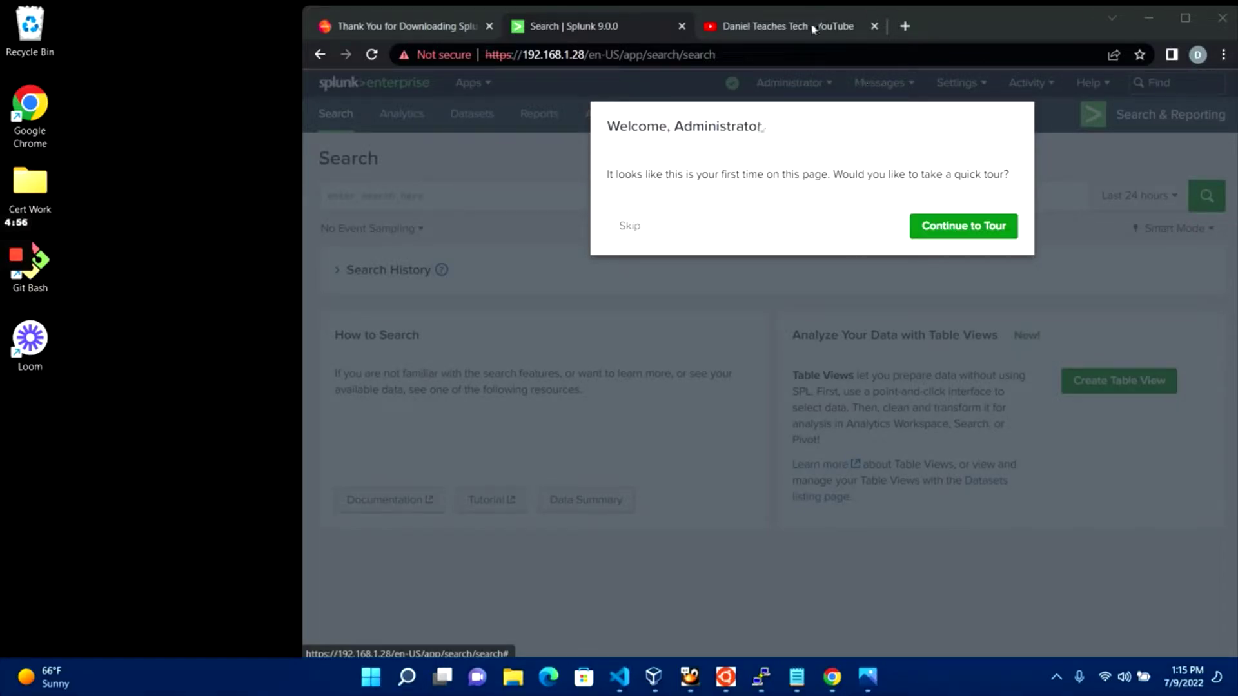
Step: Skip the first-visit product tour and show the installed apps from the Apps menu
left_click(964, 226)
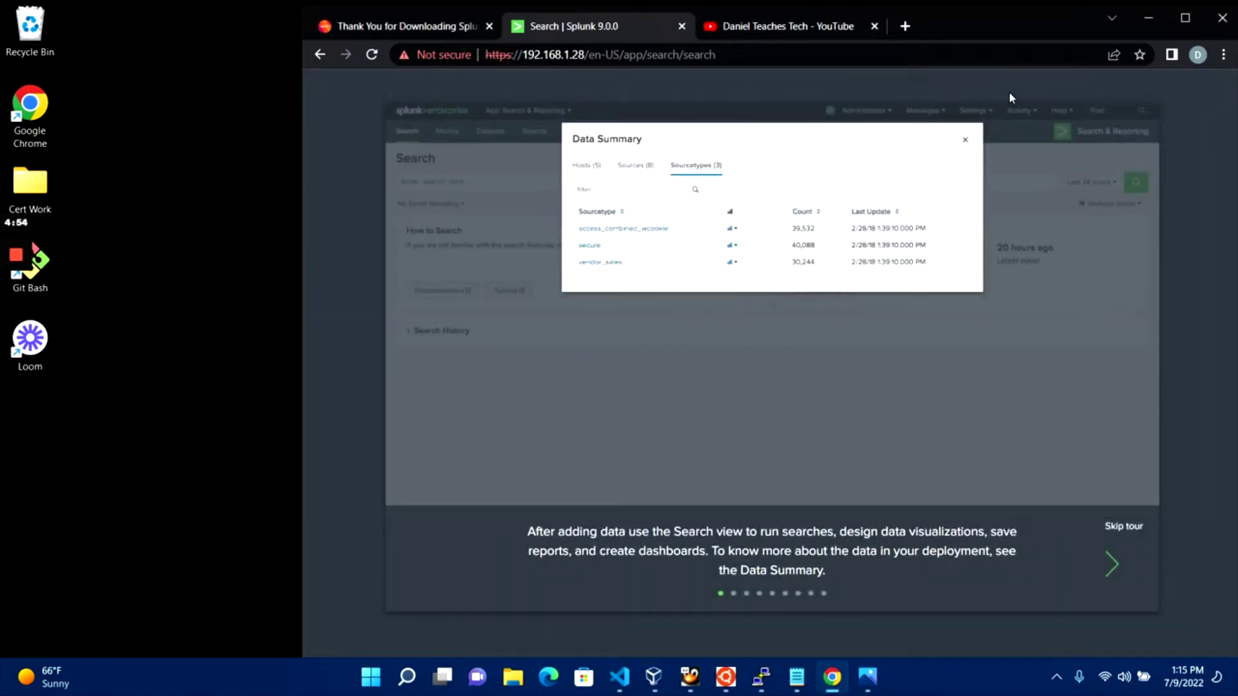
left_click(1008, 92)
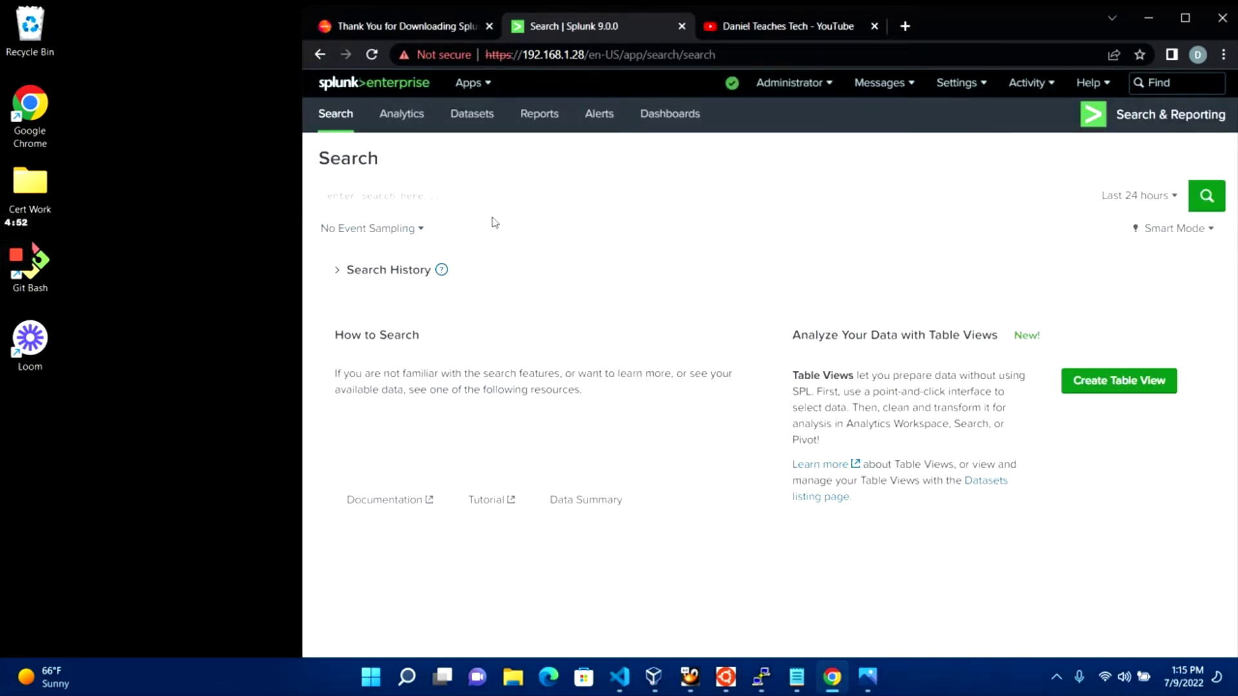
left_click(471, 85)
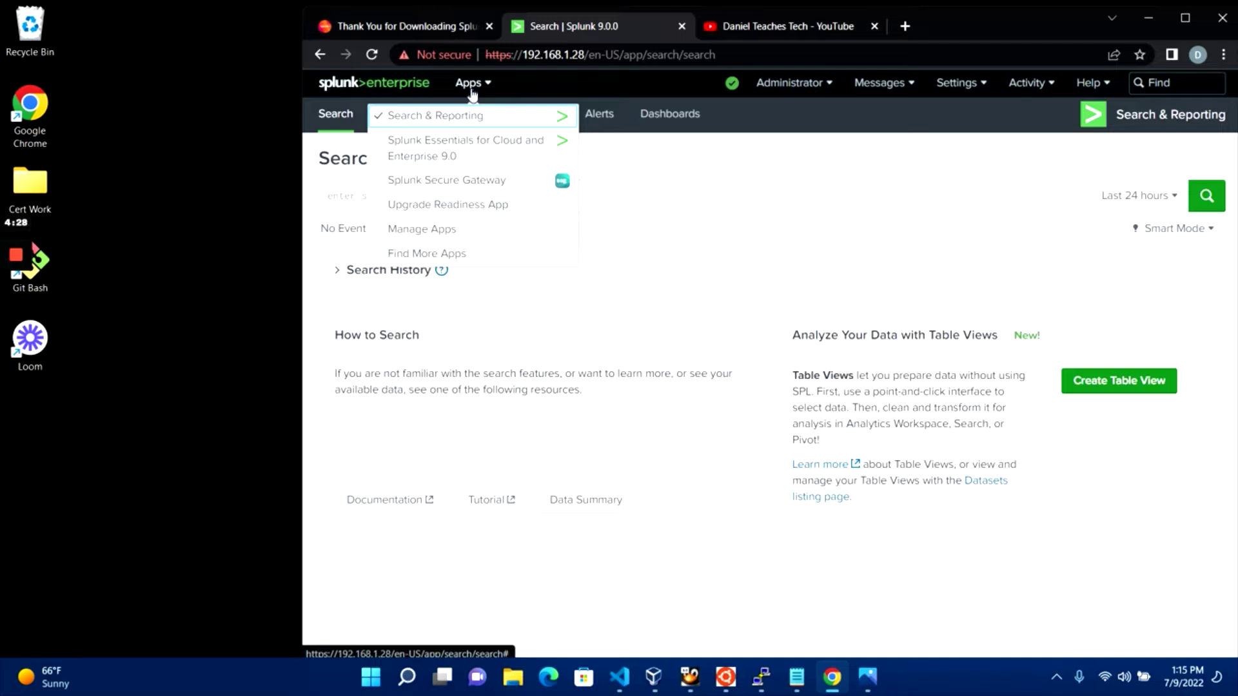
Step: Change into /opt/splunk/etc/apps, placing the terminal beside the Apps list
left_click(759, 677)
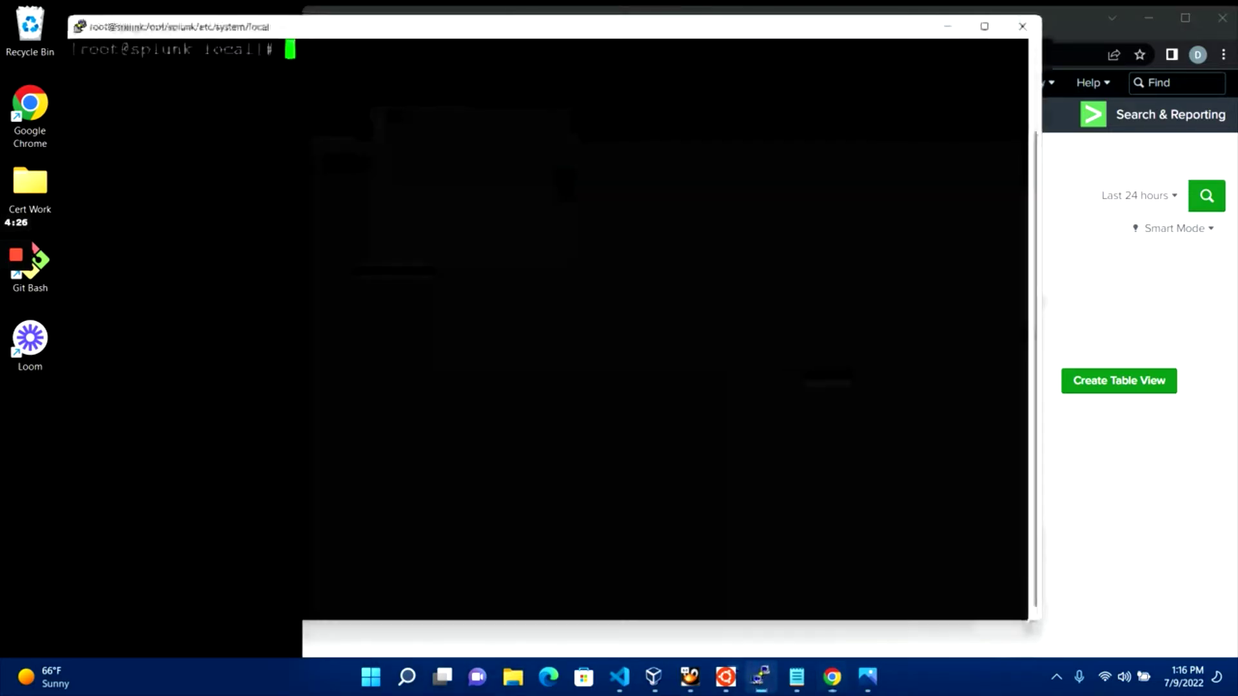
type("cd /opt/spl")
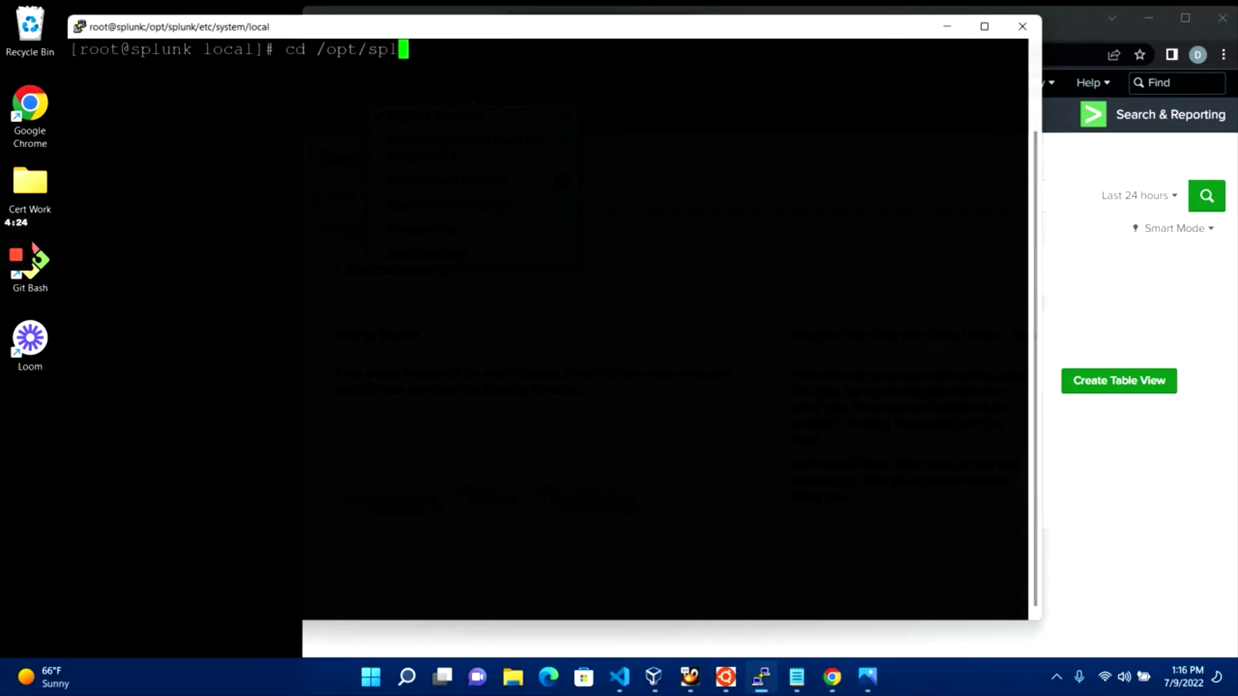
type("unk/etc/apps")
key("Return")
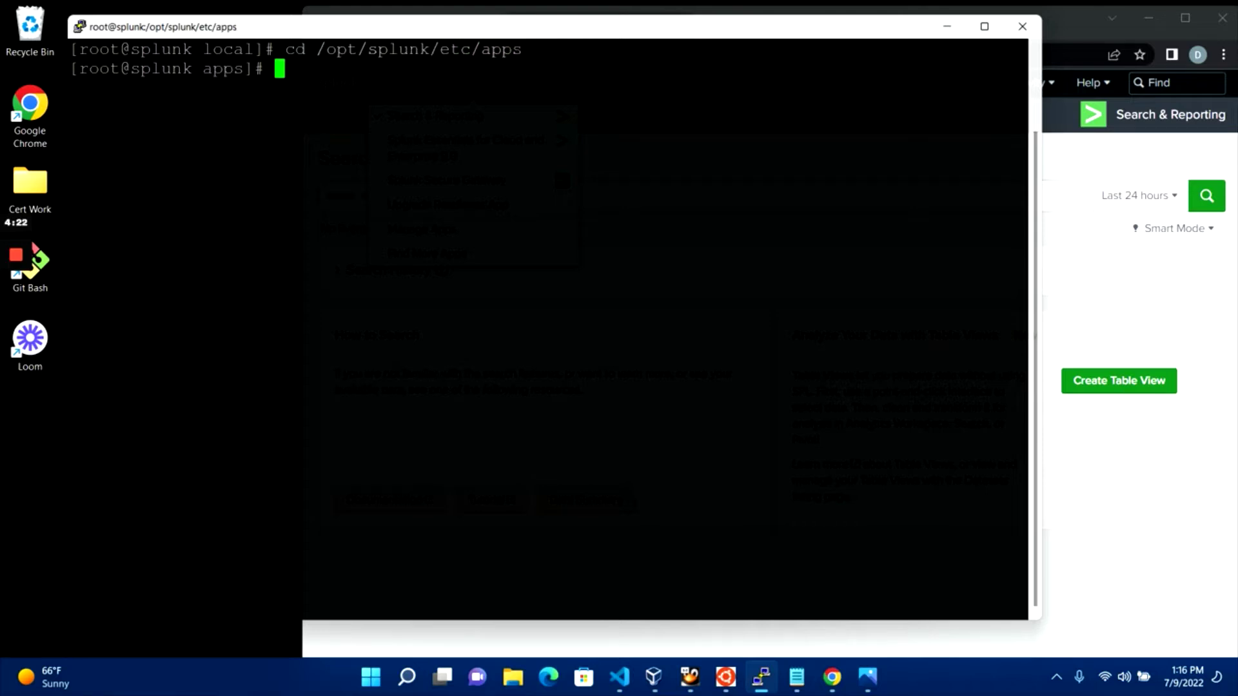
left_click_drag(416, 26, 640, 298)
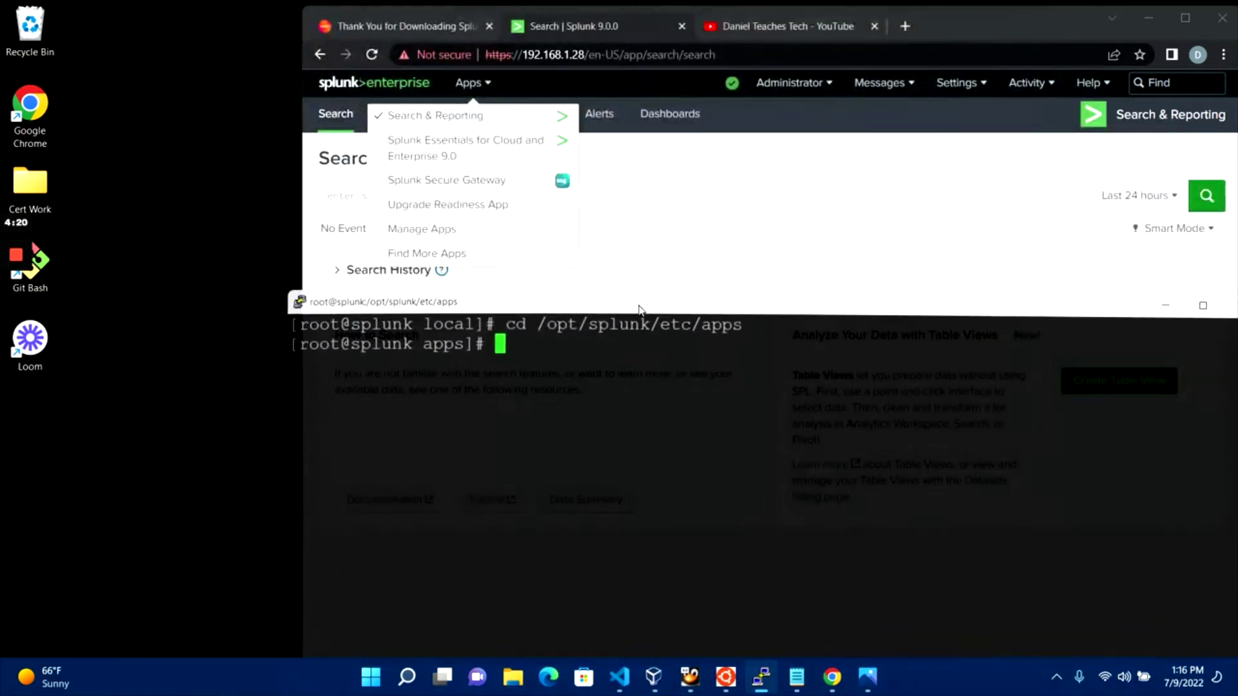
type("ls")
Step: List the apps folder and pick out the splunk_essentials_9_0 folder
key("Return")
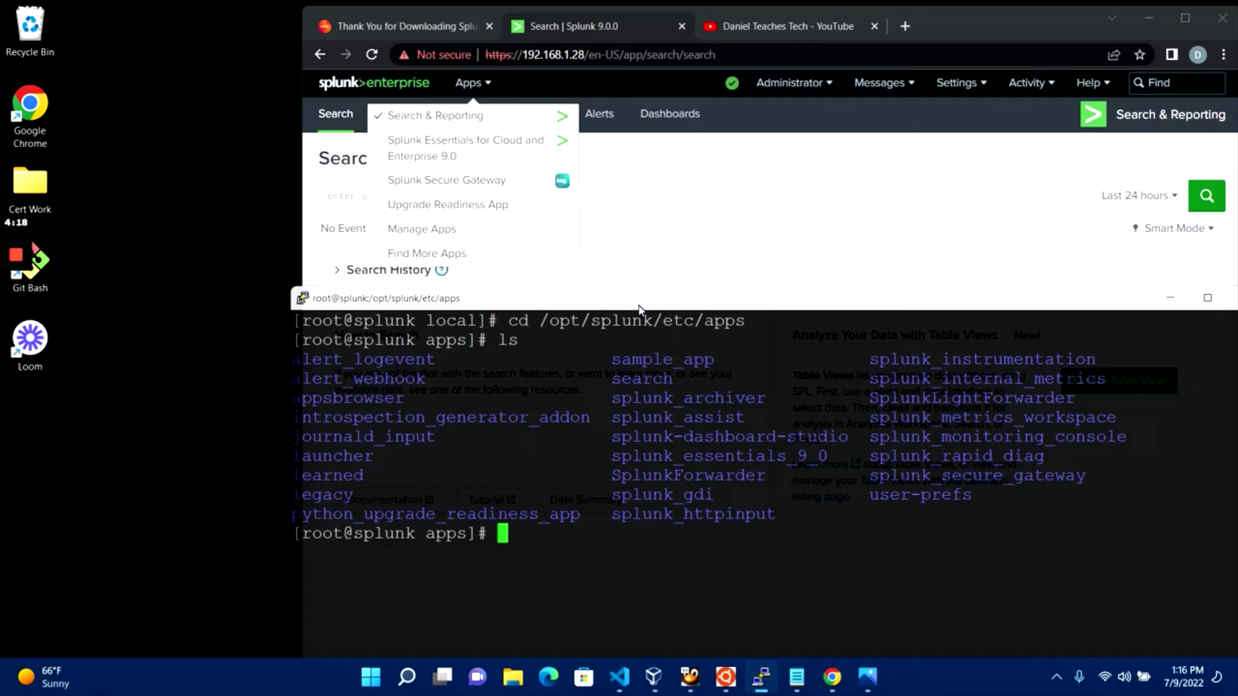
type("l")
key("BackSpace")
left_click_drag(696, 306, 670, 296)
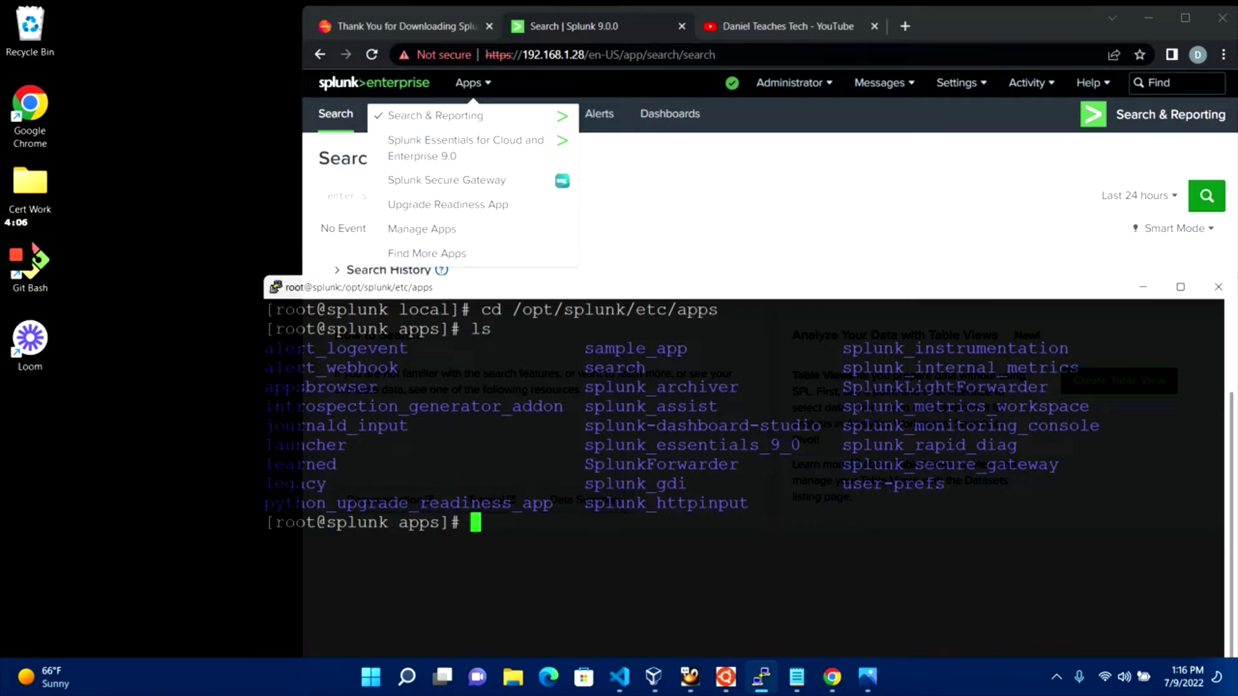
double_click(692, 445)
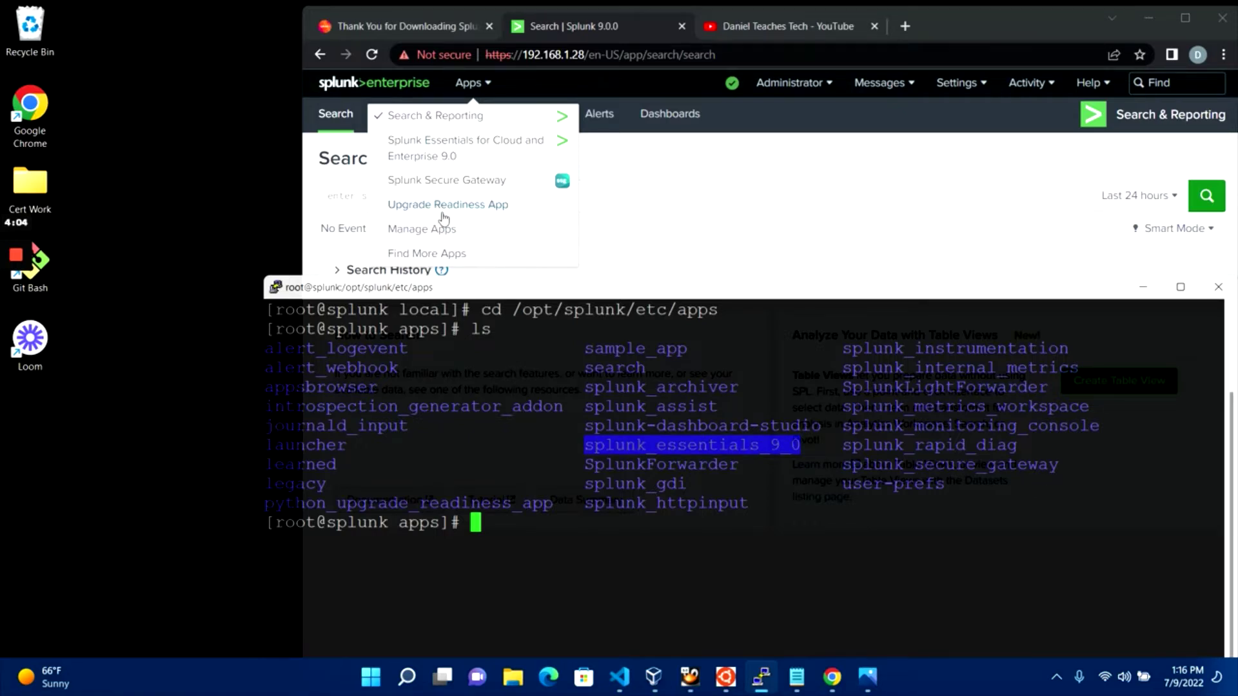
left_click(735, 581)
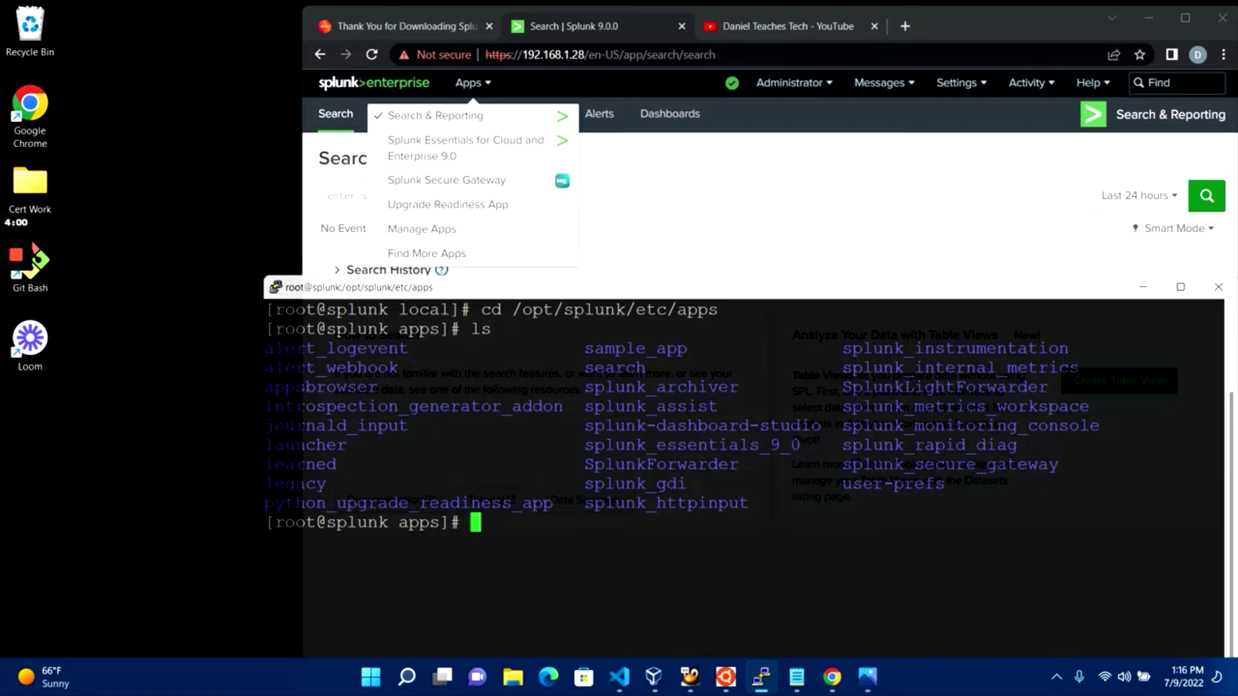
type("mv ")
type("splunk_e")
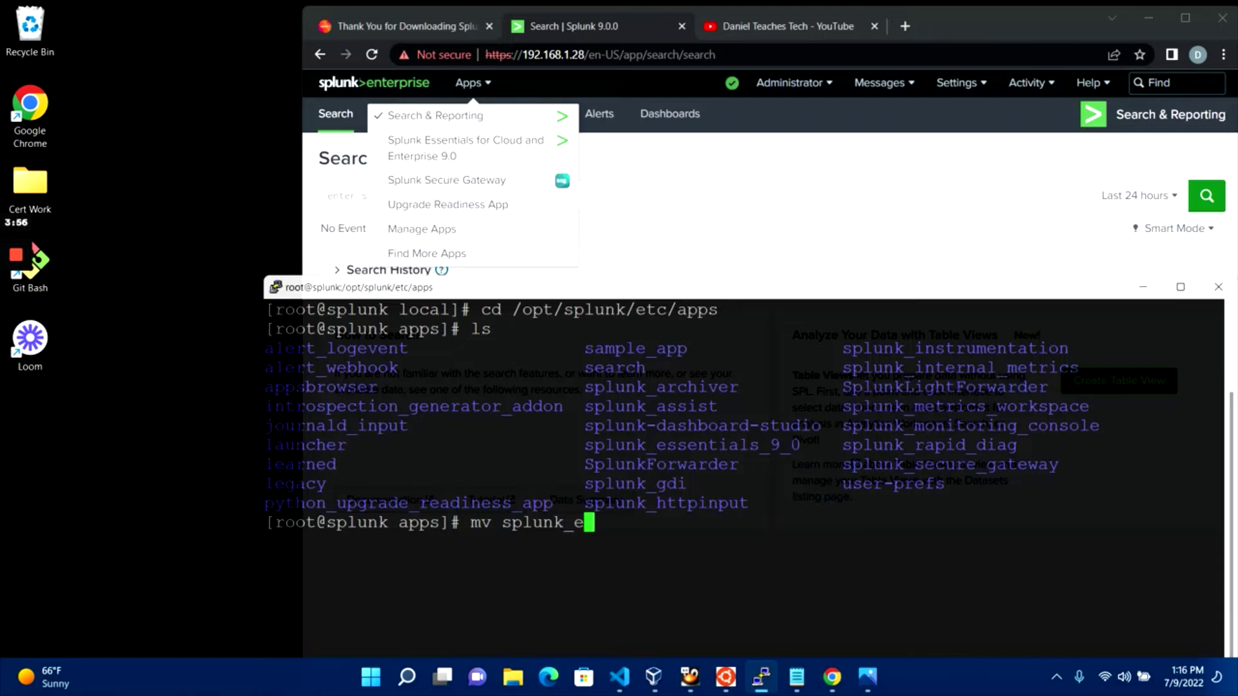
Step: Move splunk_essentials_9_0, python_upgrade_readiness_app and splunk_secure_gateway to /tmp, then relist and enter the restart command
key("Tab")
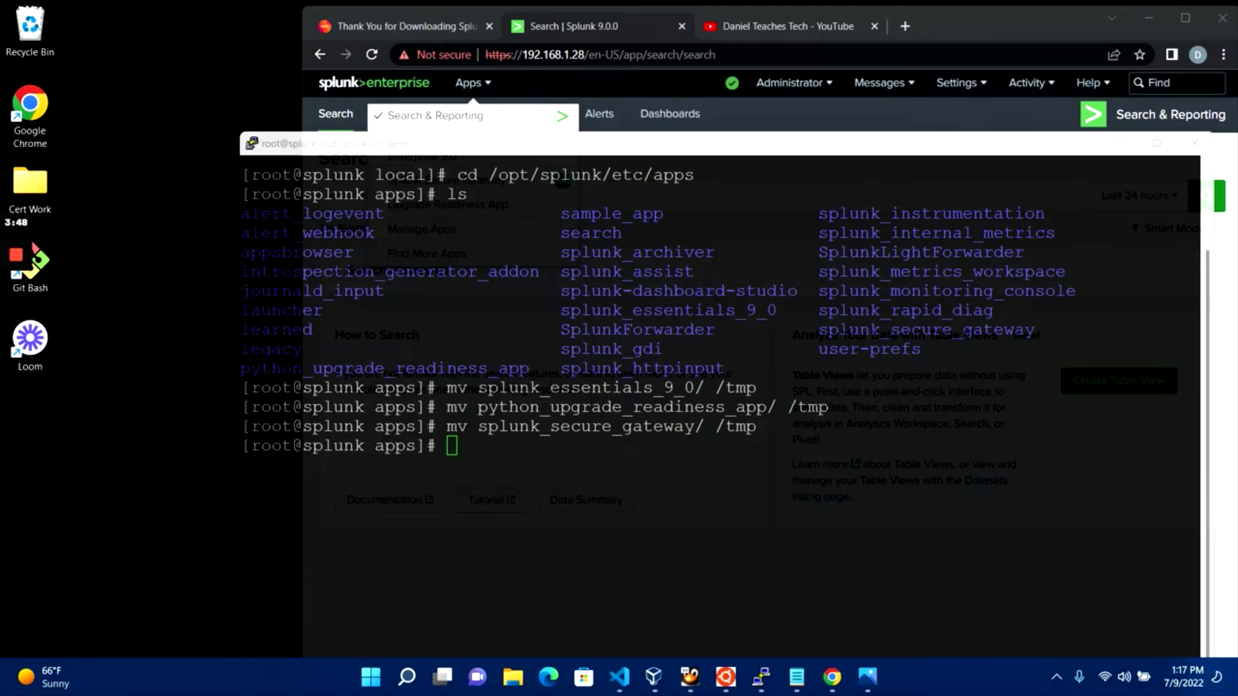
type("ls")
key("Return")
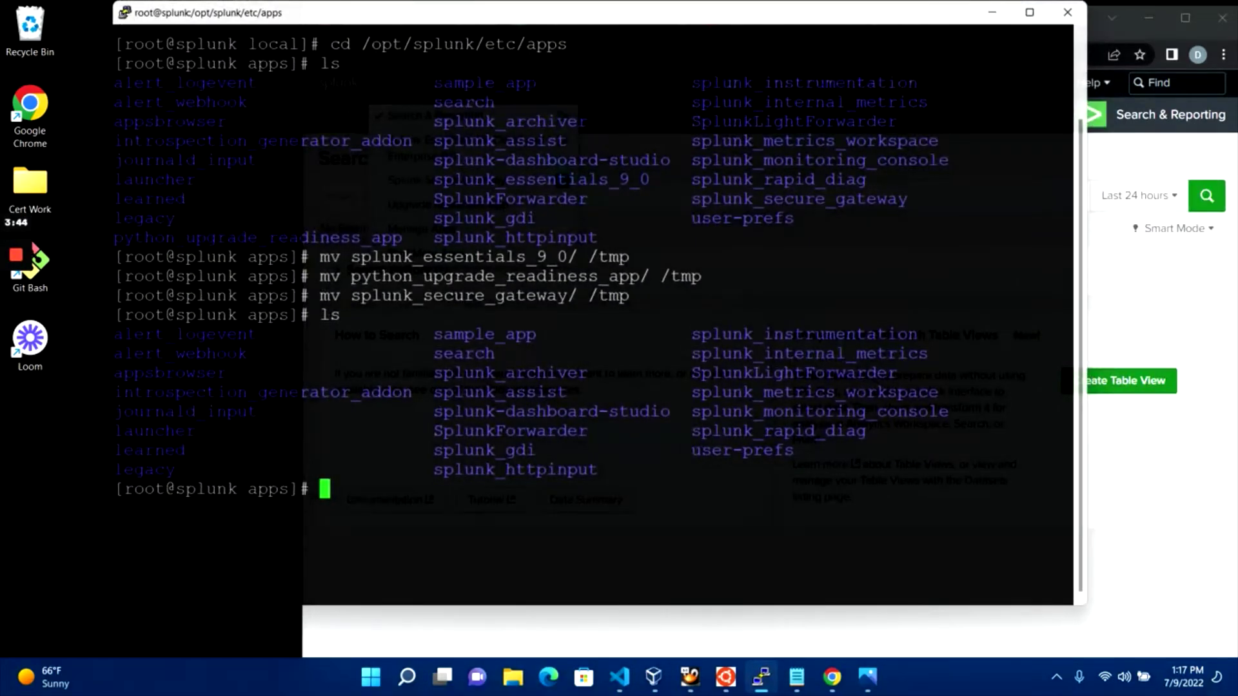
type("/opt/splunk/")
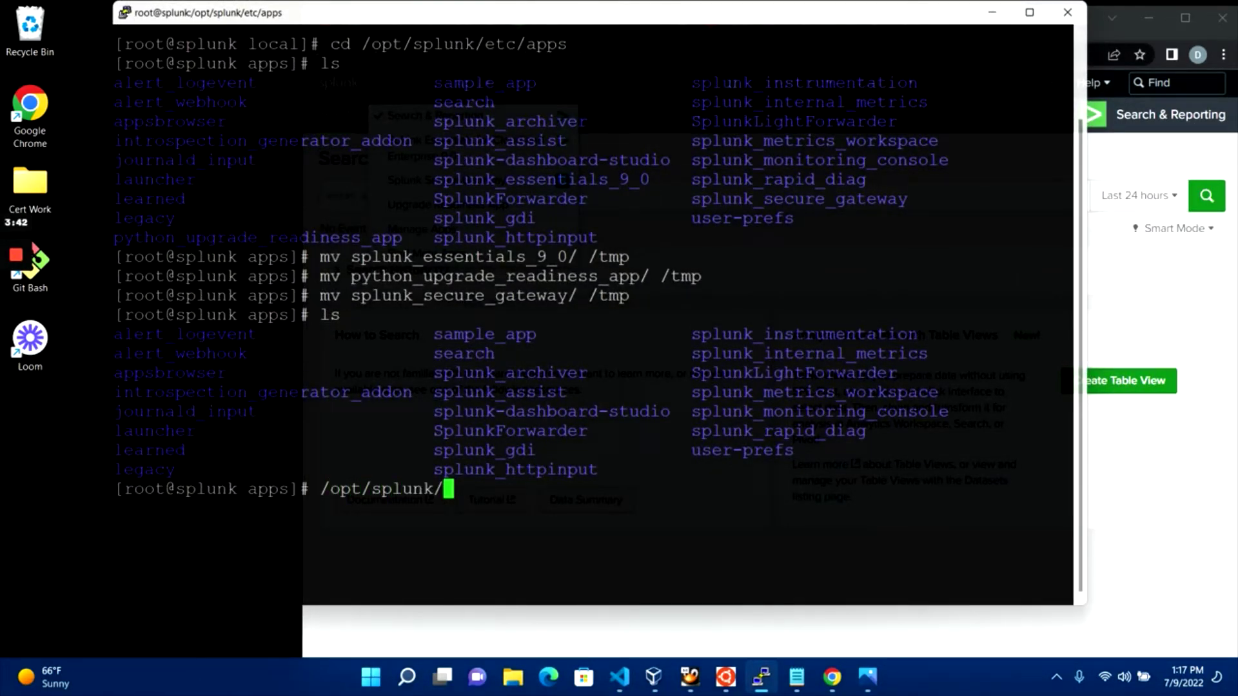
type("bin/splunk restart")
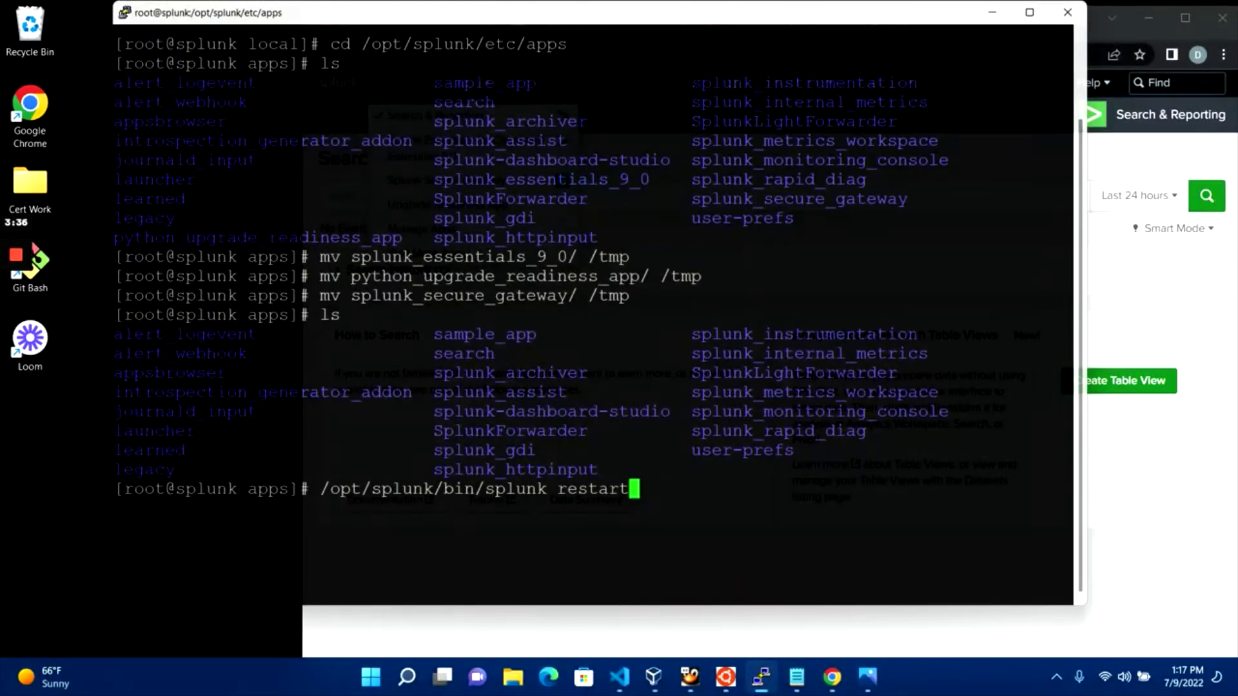
Step: Run /opt/splunk/bin/splunk restart and wait for Splunk Web to return
key("Return")
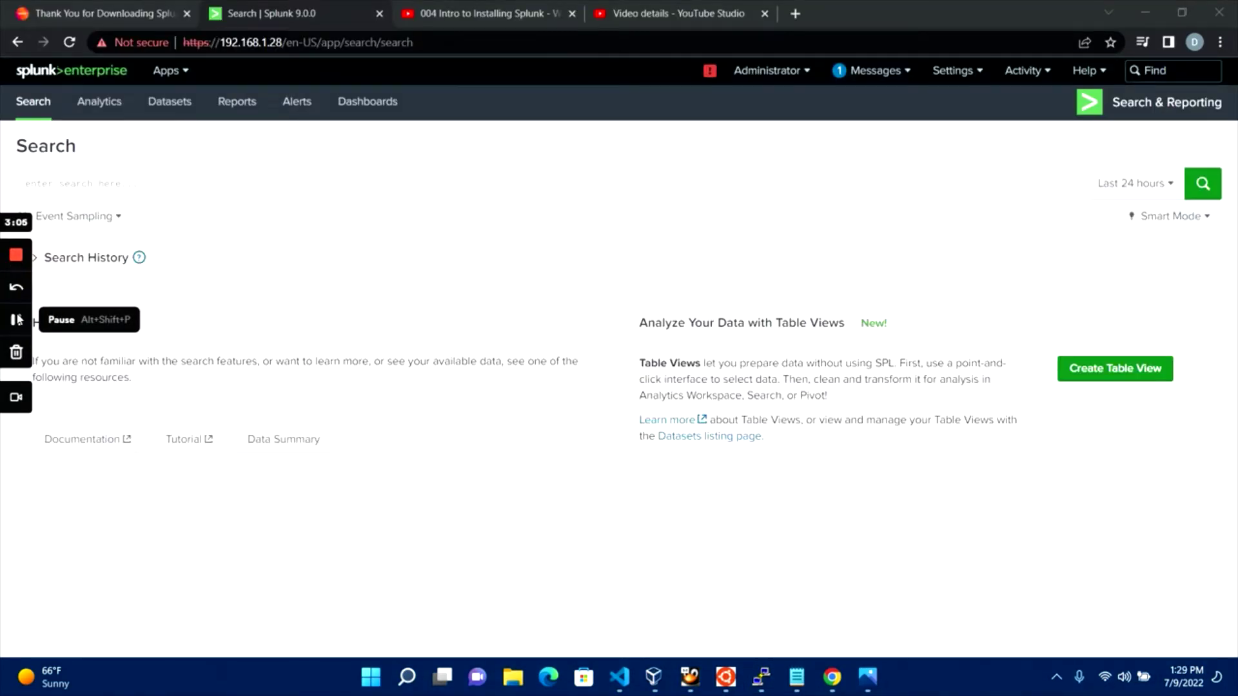
Step: Open the splunkd health report and read the IOWait root causes and threshold
left_click(18, 320)
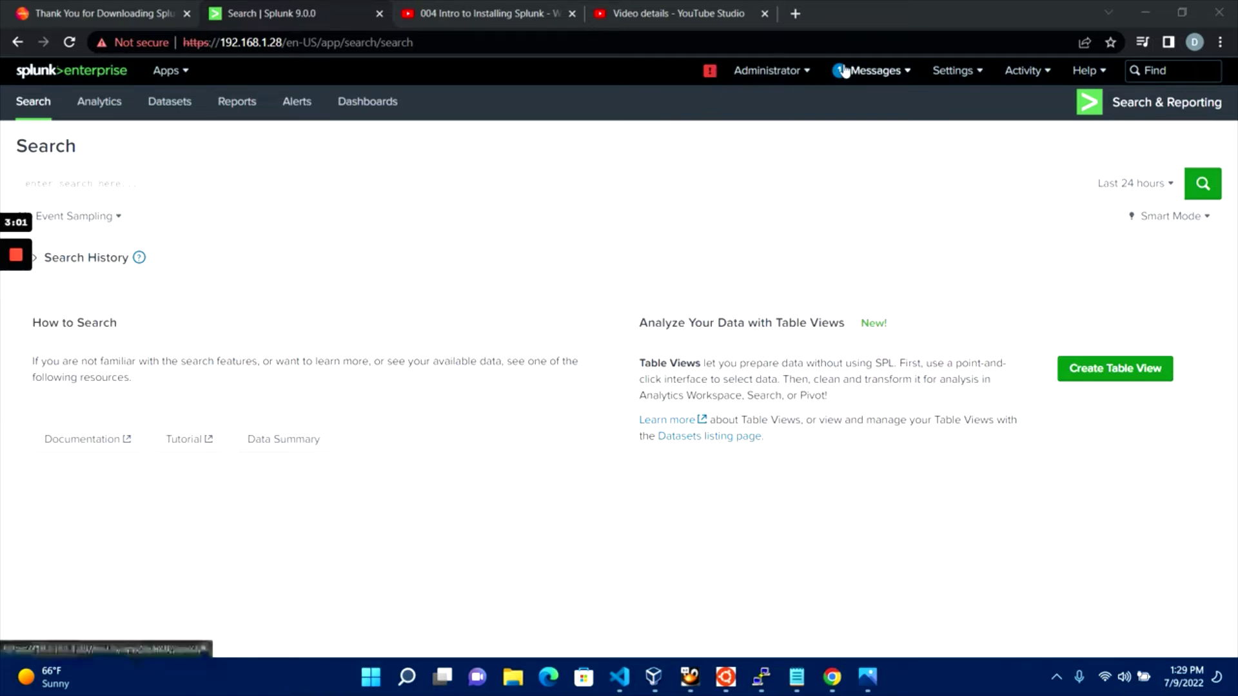
left_click(871, 70)
left_click(709, 70)
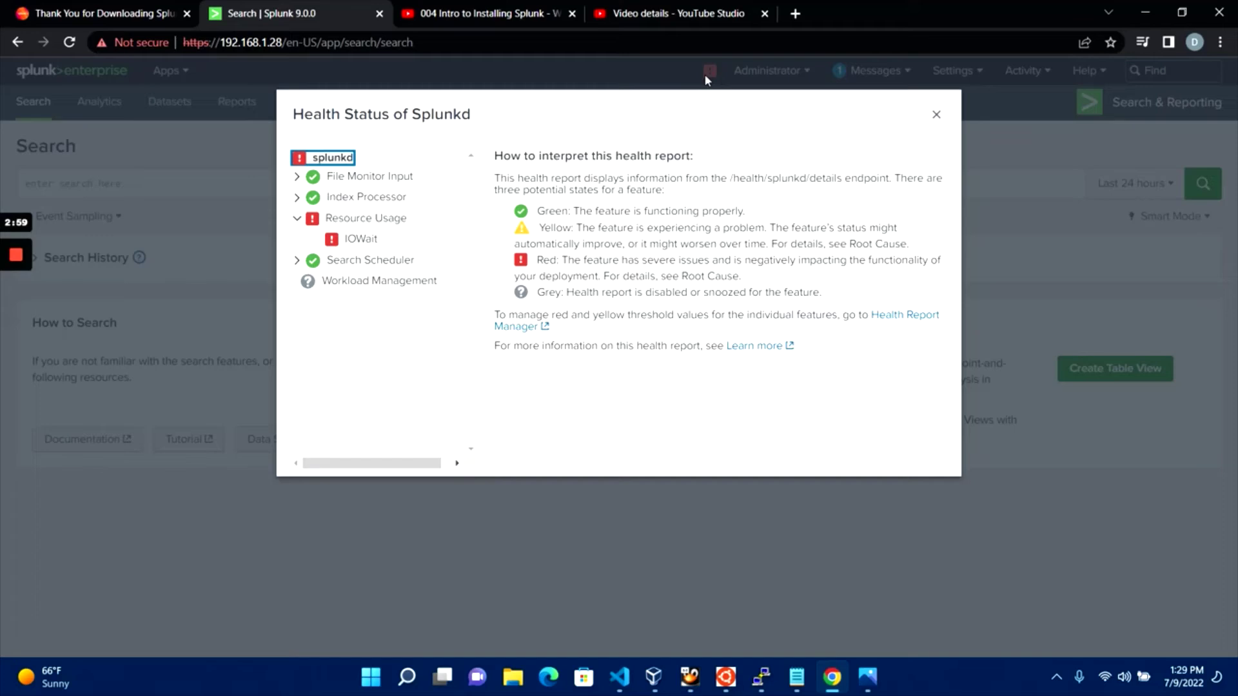
left_click(359, 239)
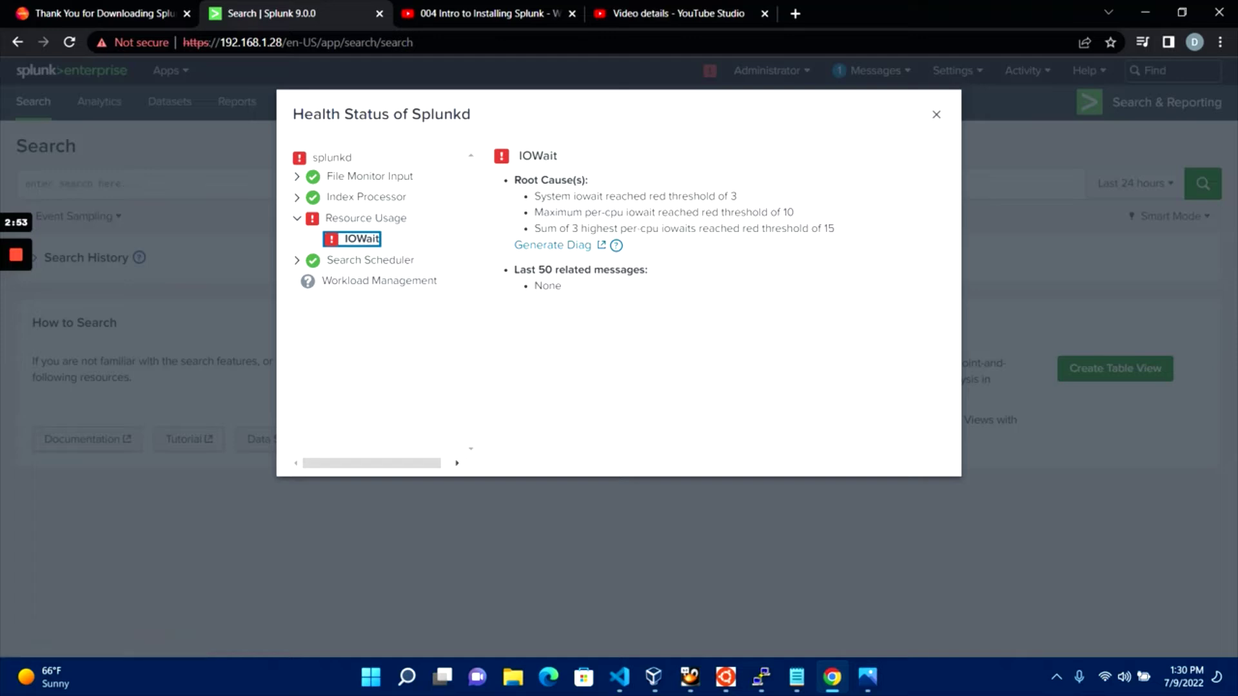
left_click_drag(635, 197, 699, 212)
left_click(677, 252)
Step: Close the health report and show the 2238-file integrity warning in Messages
left_click_drag(610, 213, 695, 213)
left_click(678, 252)
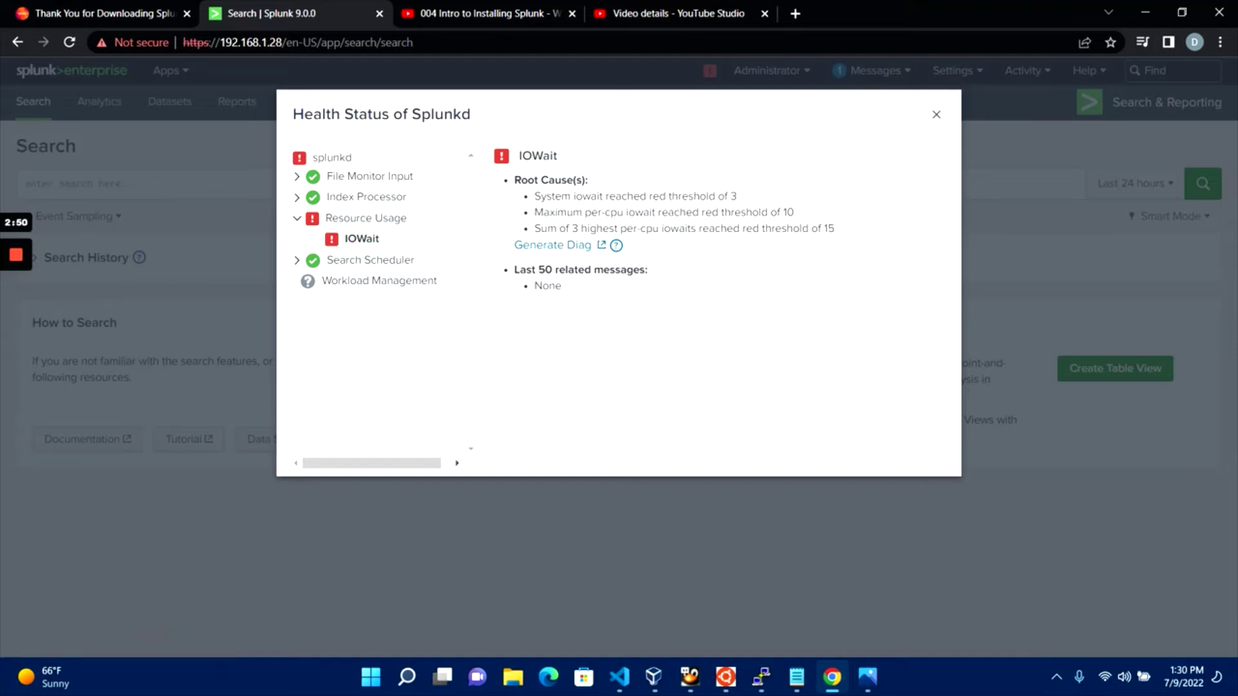
left_click(935, 114)
left_click(856, 70)
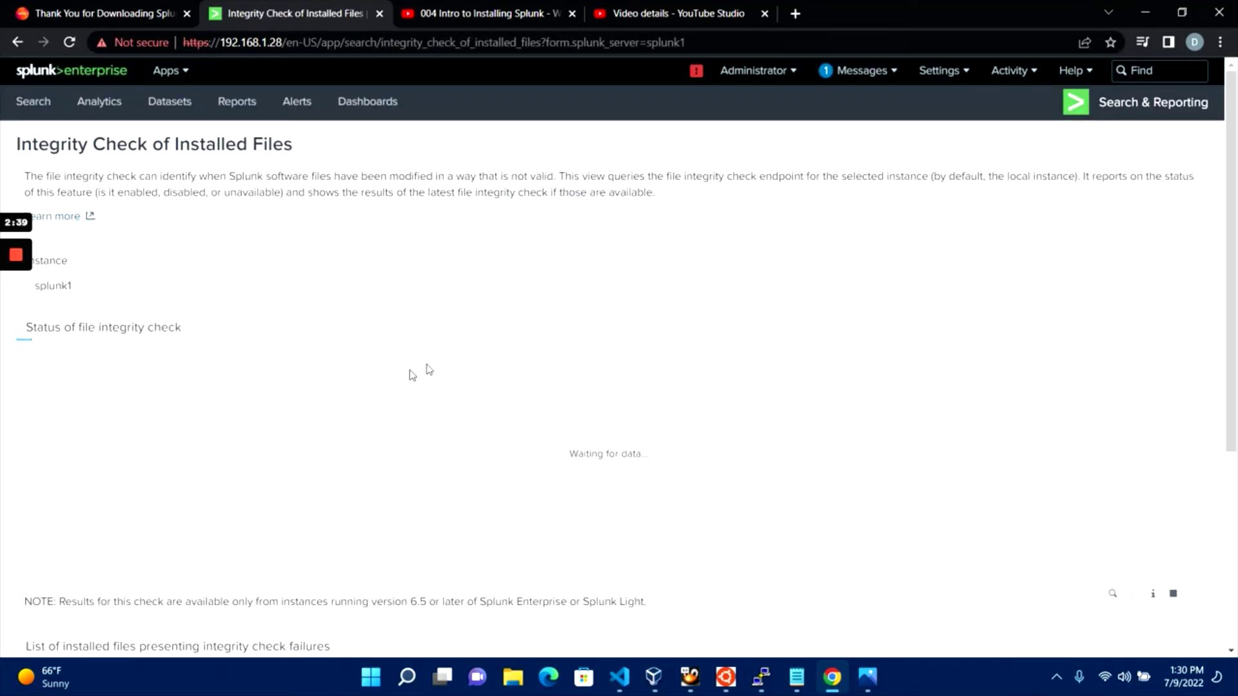
scroll(172, 277, "down", 3)
scroll(164, 251, "down", 1)
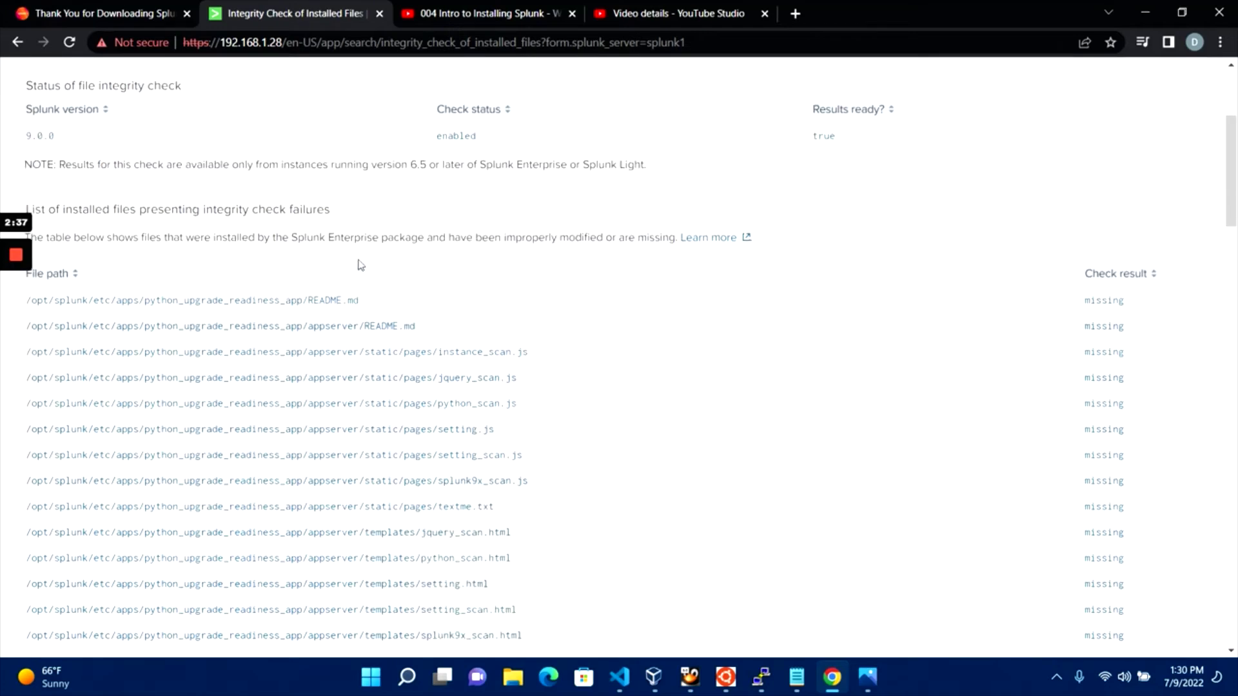
scroll(571, 319, "down", 5)
scroll(562, 300, "down", 5)
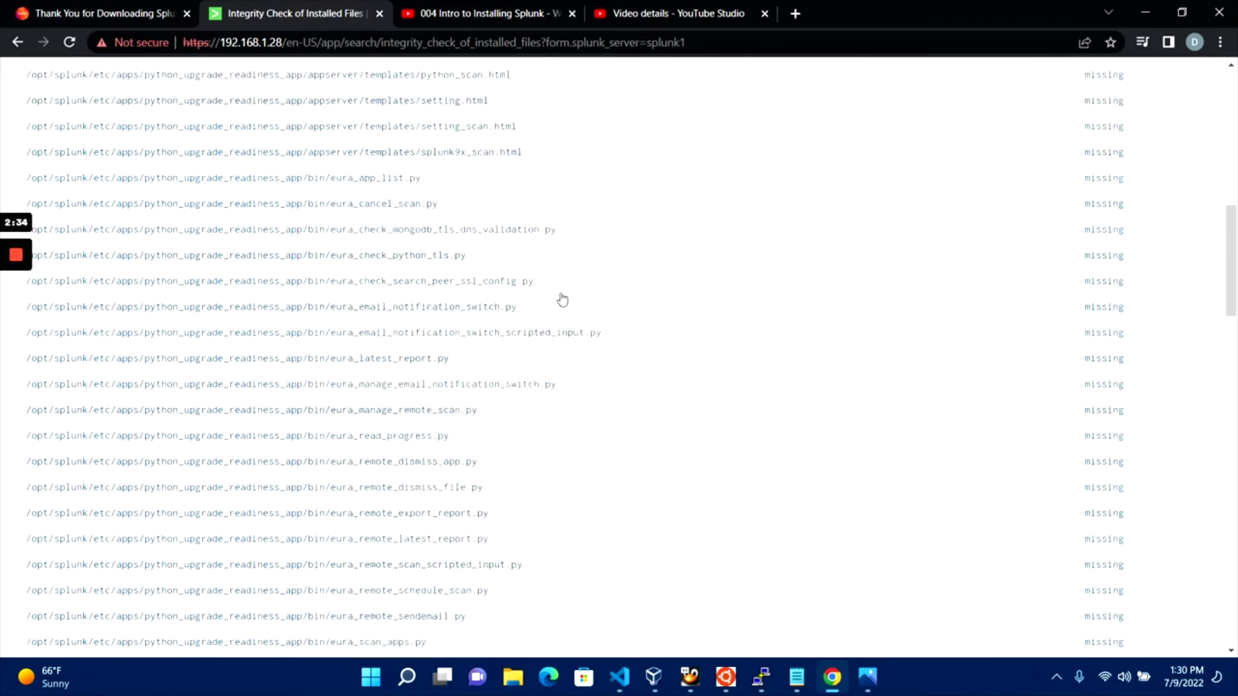
scroll(562, 299, "down", 5)
scroll(523, 319, "down", 5)
scroll(454, 368, "down", 5)
scroll(448, 375, "down", 3)
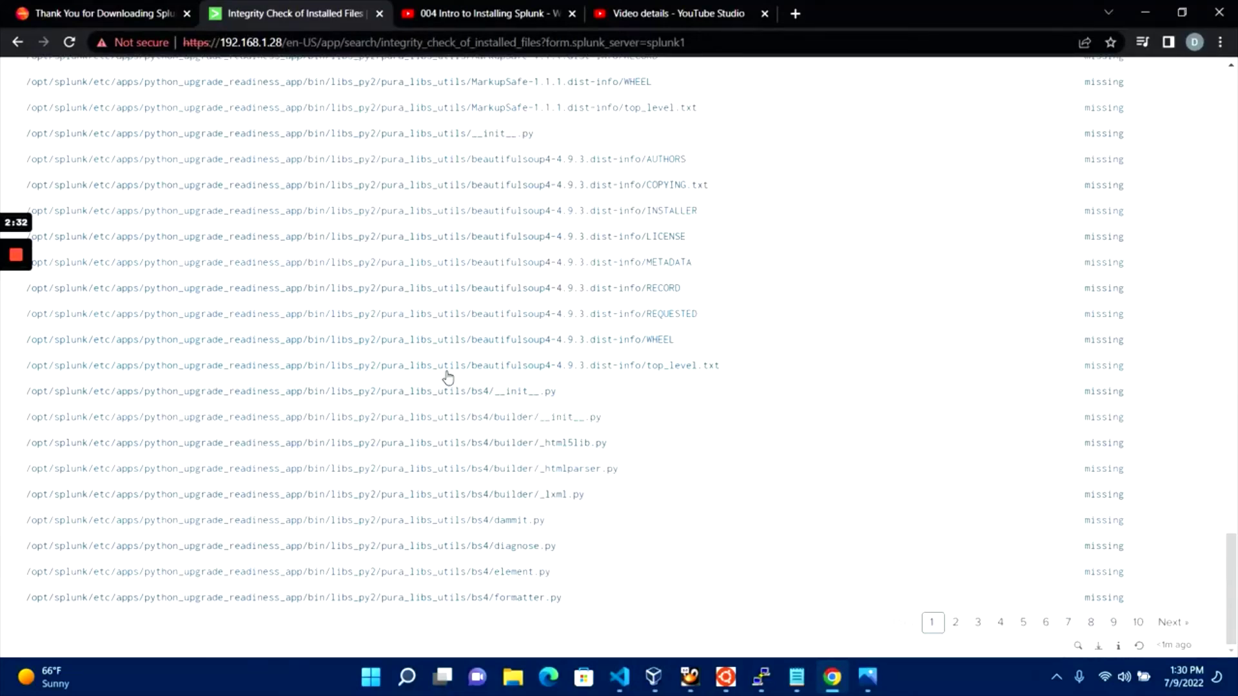
Step: Page forward through the missing-file results up to page 12
left_click(1171, 624)
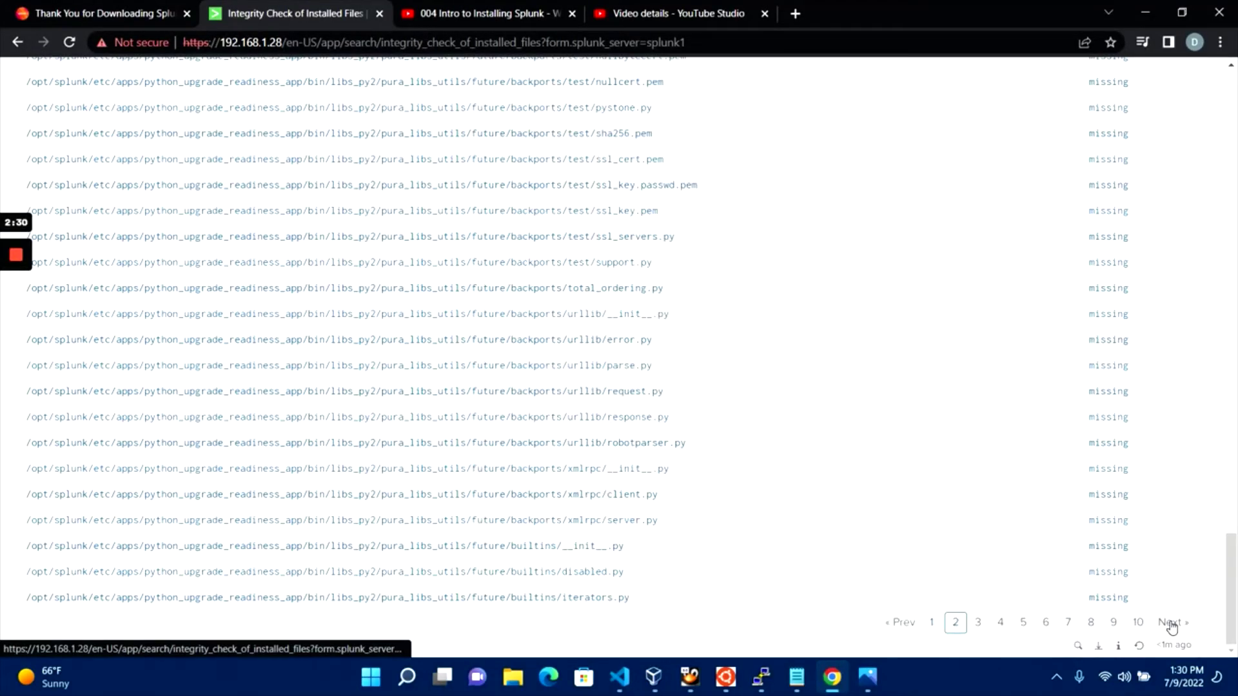
left_click(1171, 625)
left_click(1171, 623)
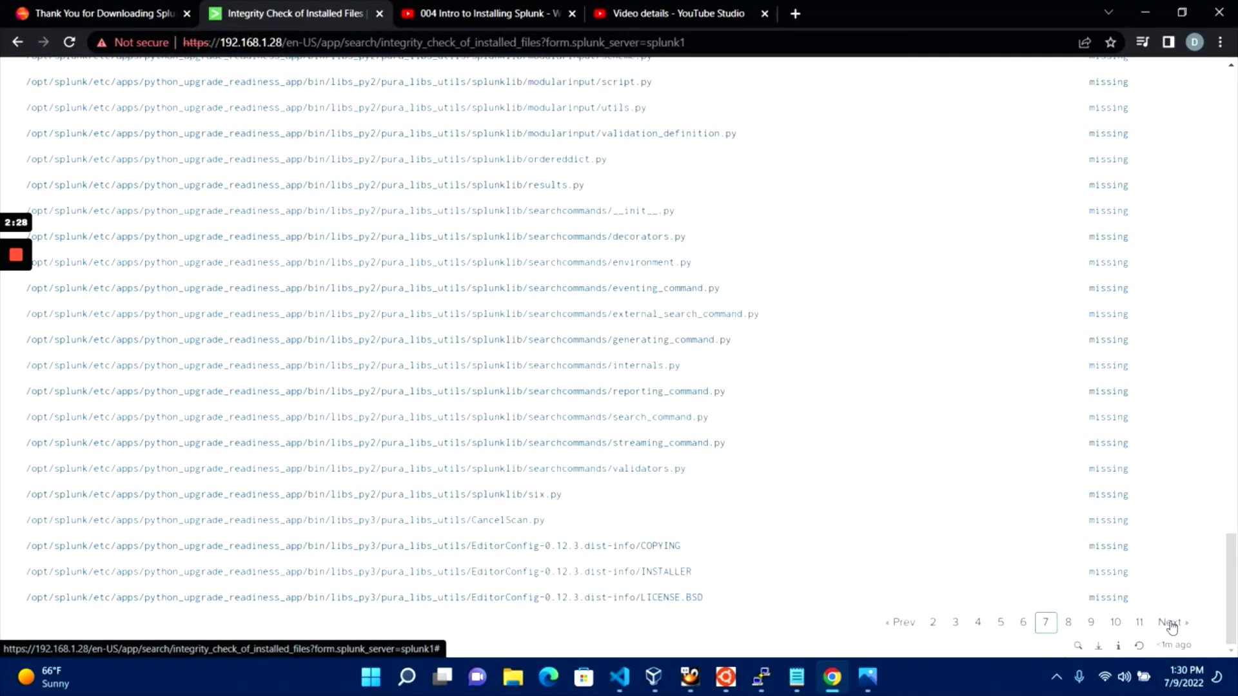
left_click(1171, 625)
left_click(1170, 624)
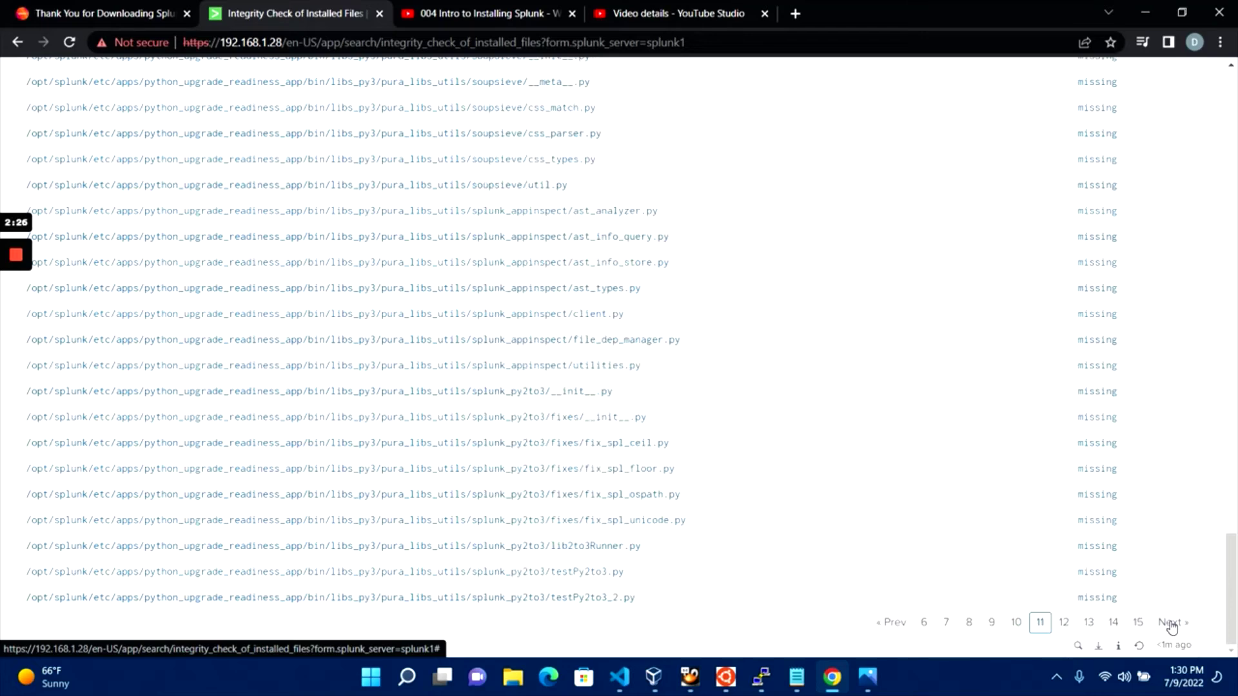
left_click(1171, 624)
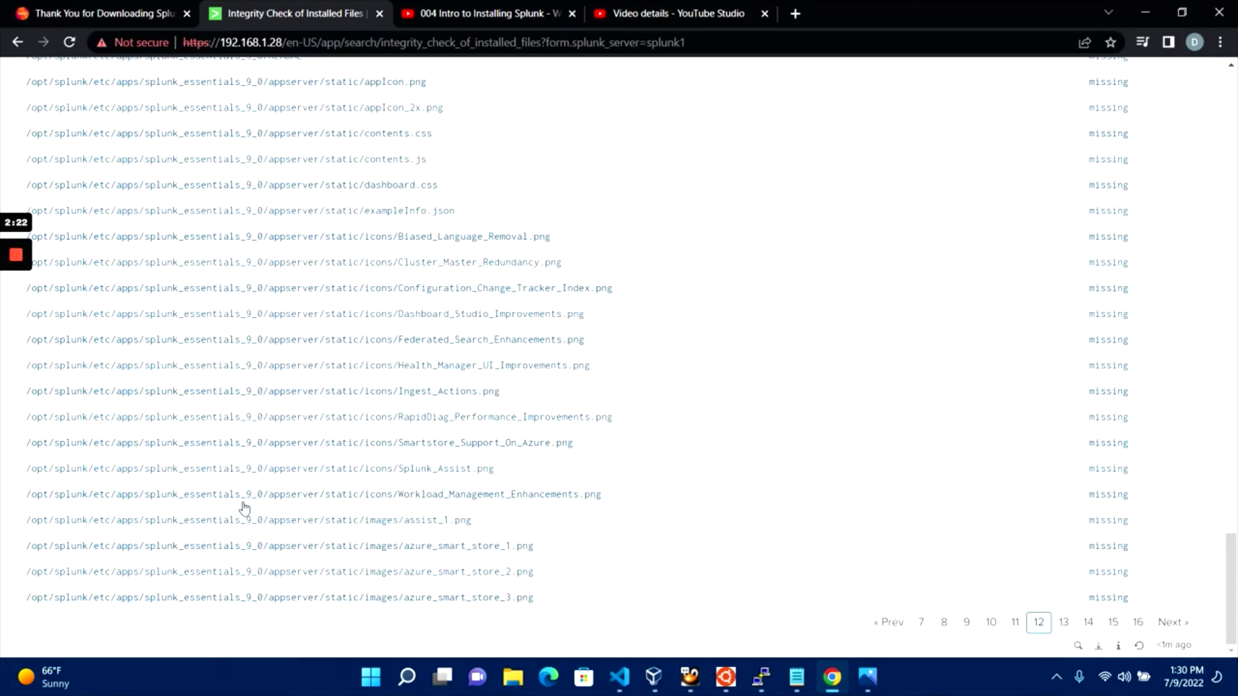
scroll(266, 523, "up", 5)
scroll(266, 523, "up", 5)
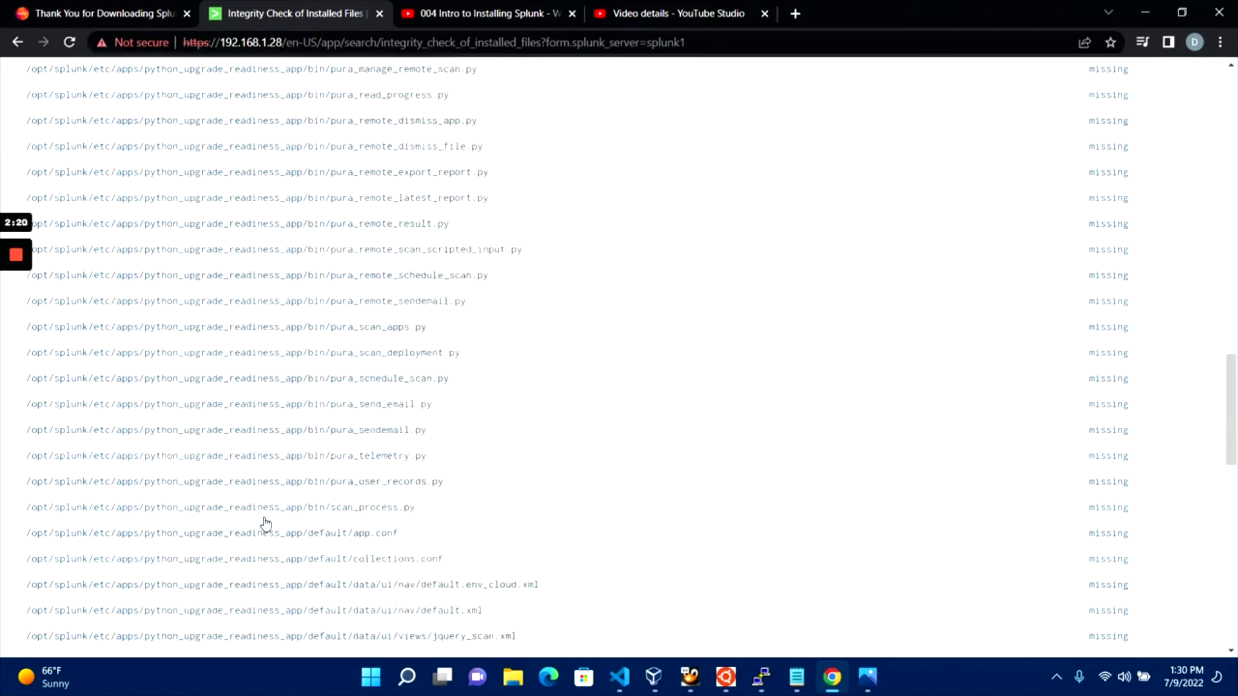
scroll(267, 523, "up", 3)
scroll(266, 523, "up", 5)
scroll(266, 522, "up", 5)
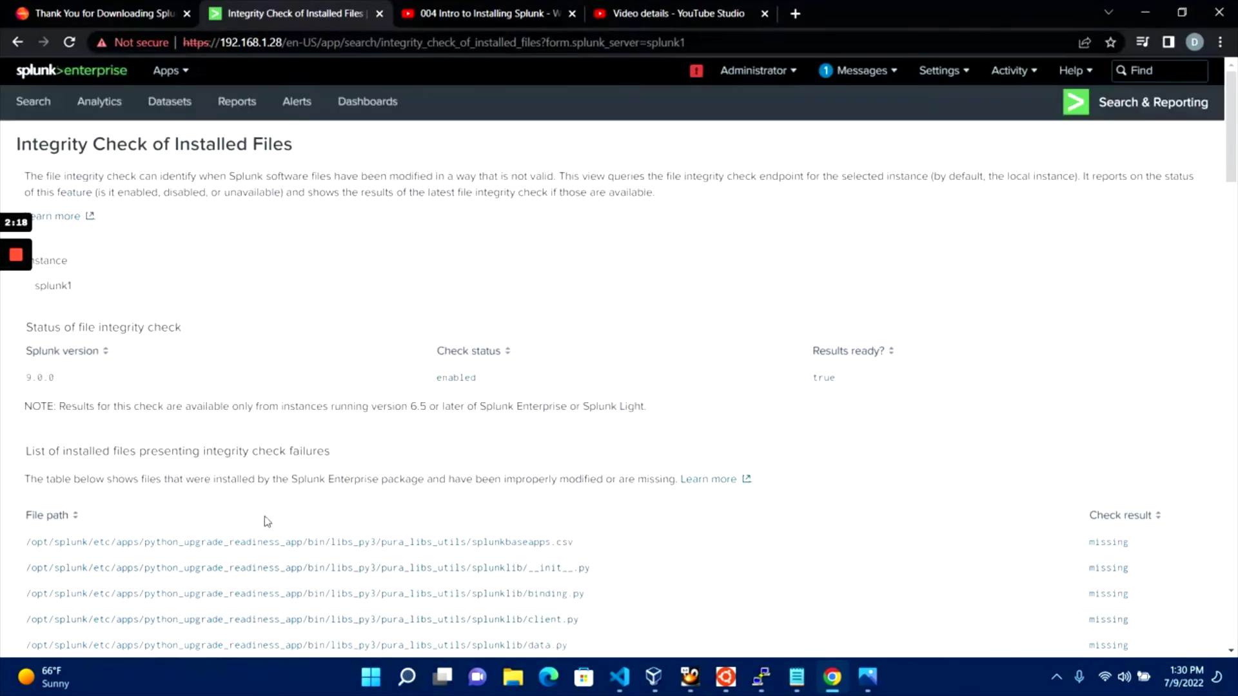
Step: Check the Apps menu and the file integrity message, then go to the Search page
left_click(169, 70)
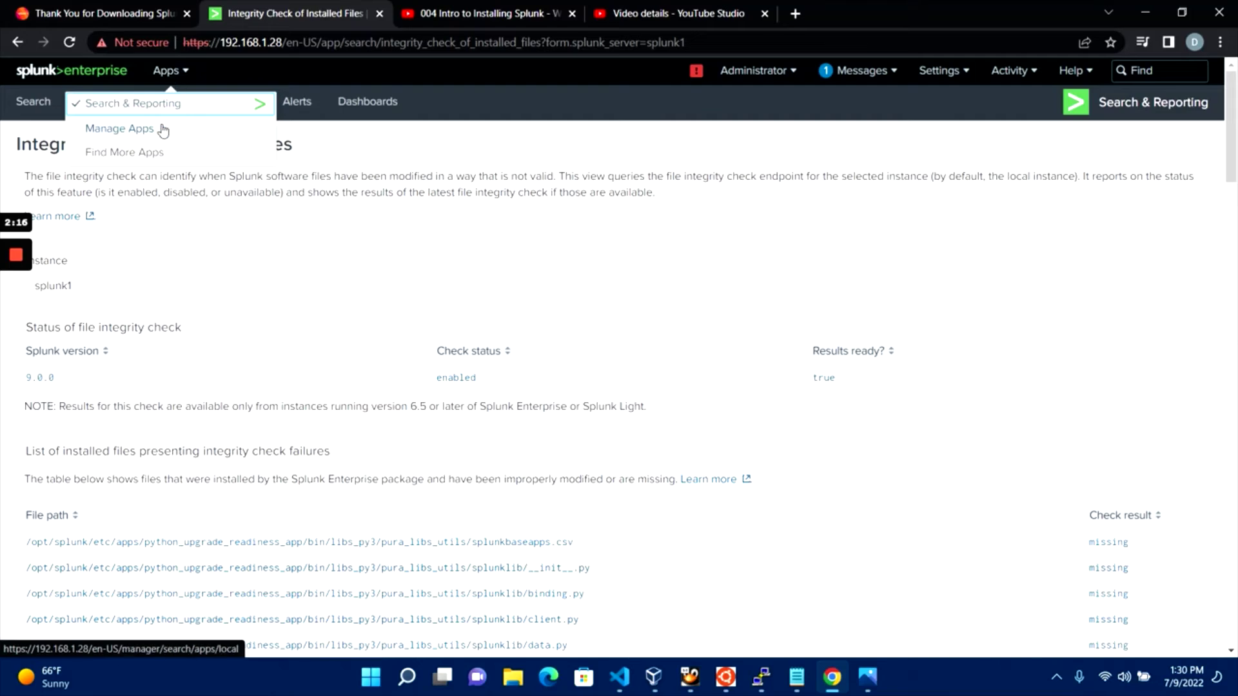
left_click(733, 228)
scroll(734, 228, "down", 10)
scroll(734, 291, "down", 8)
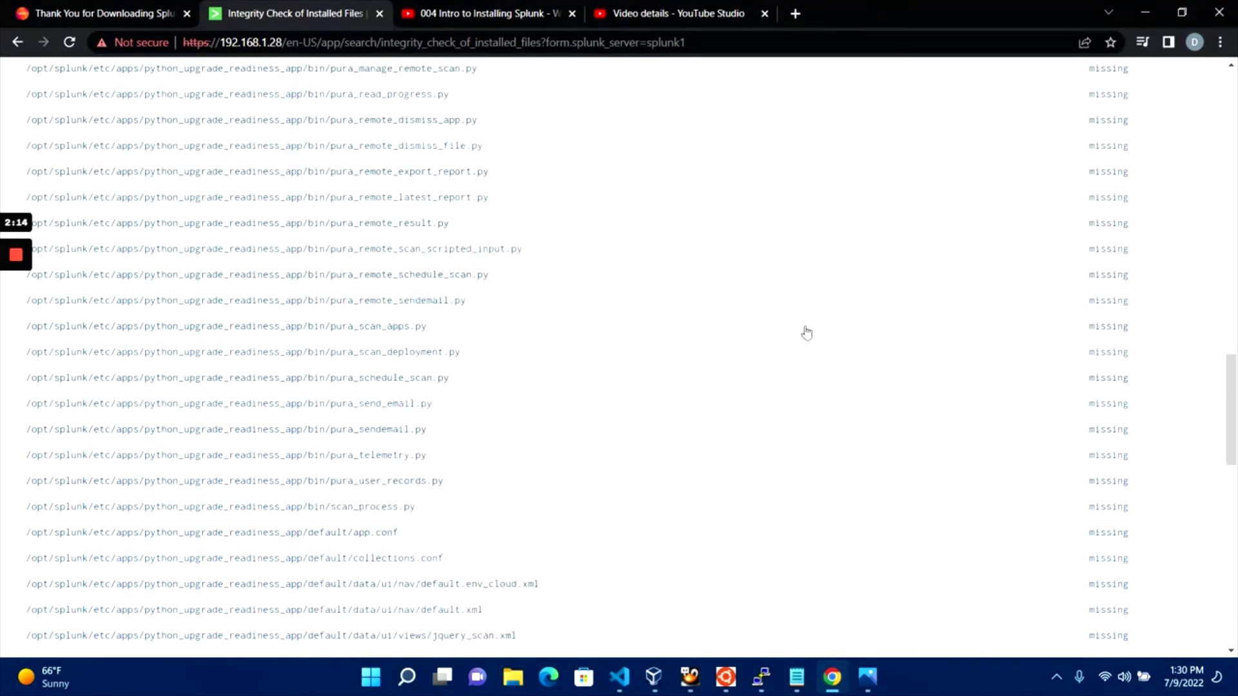
scroll(475, 290, "down", 5)
scroll(175, 612, "down", 10)
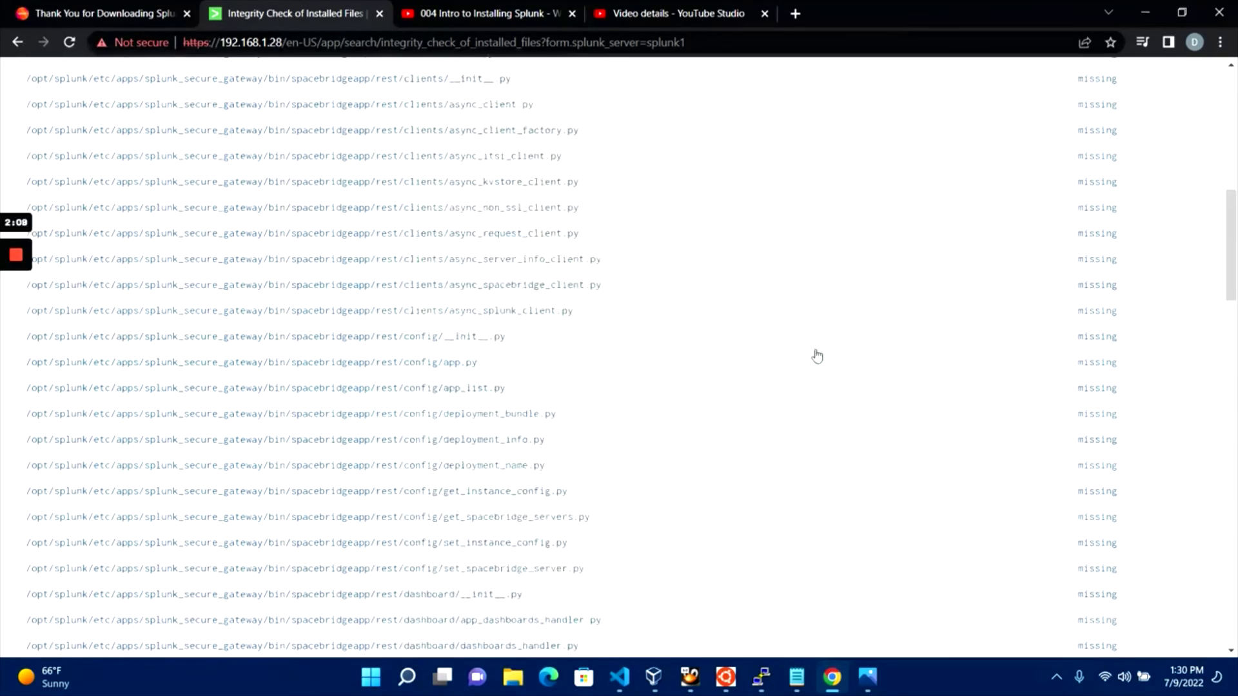
scroll(775, 358, "up", 8)
scroll(738, 343, "up", 5)
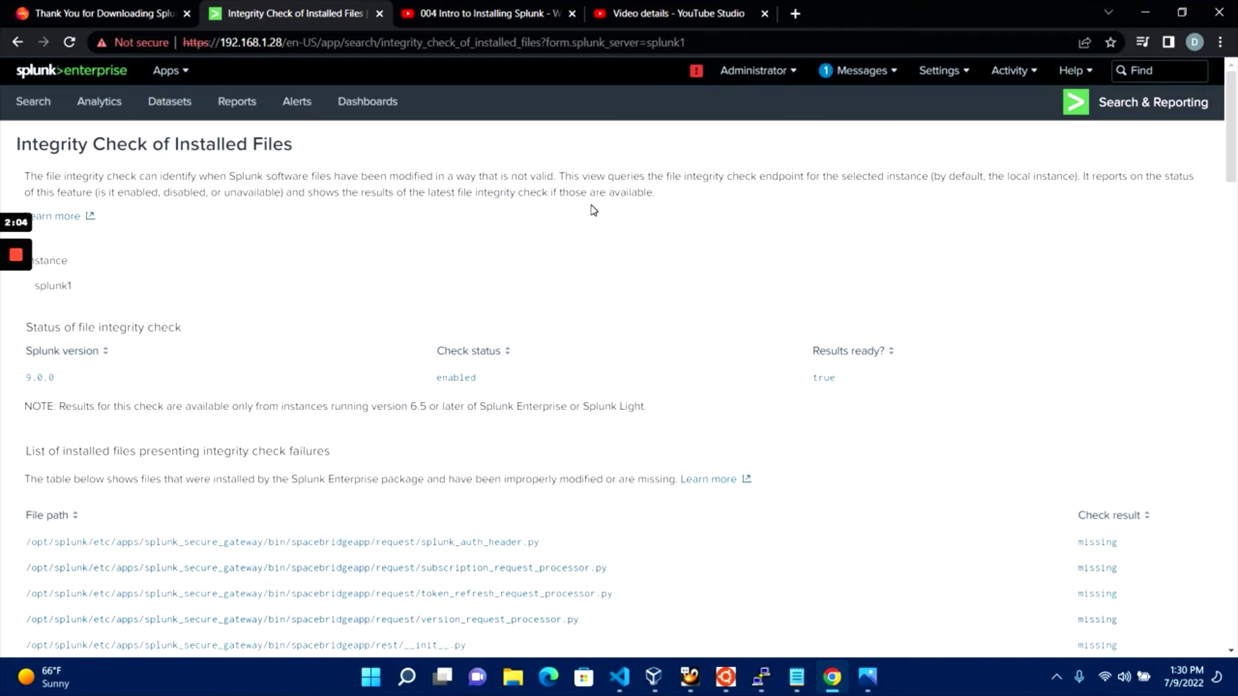
left_click(840, 75)
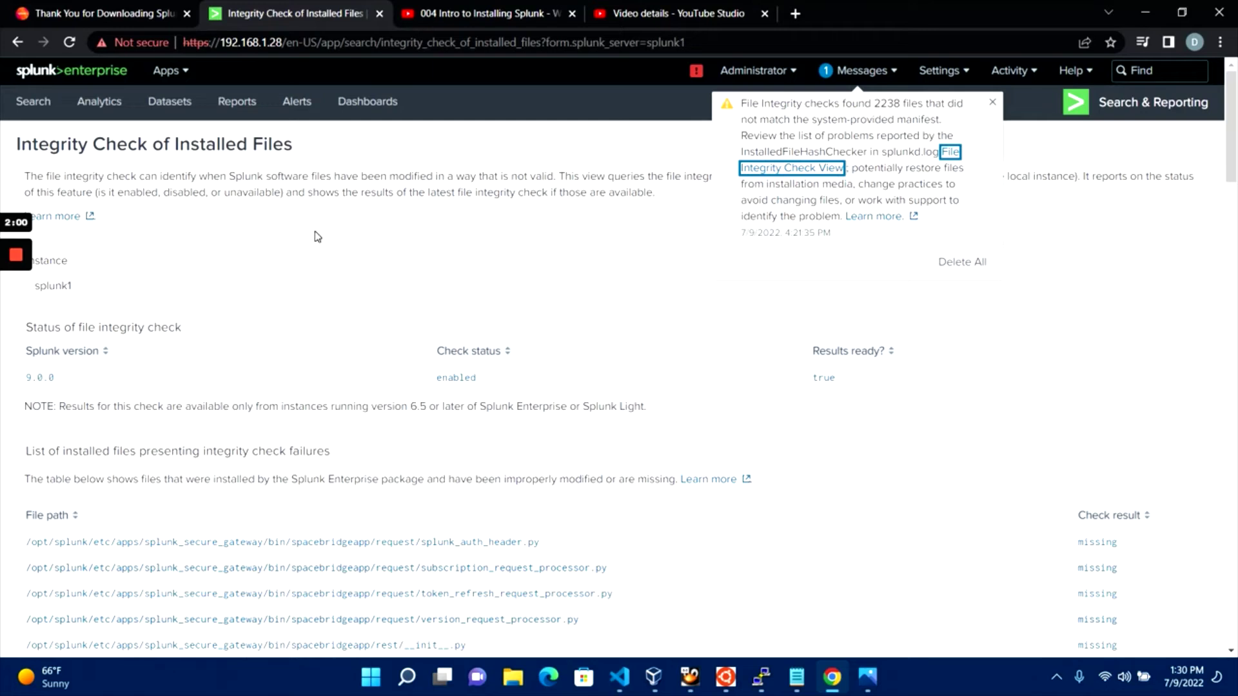
left_click(33, 101)
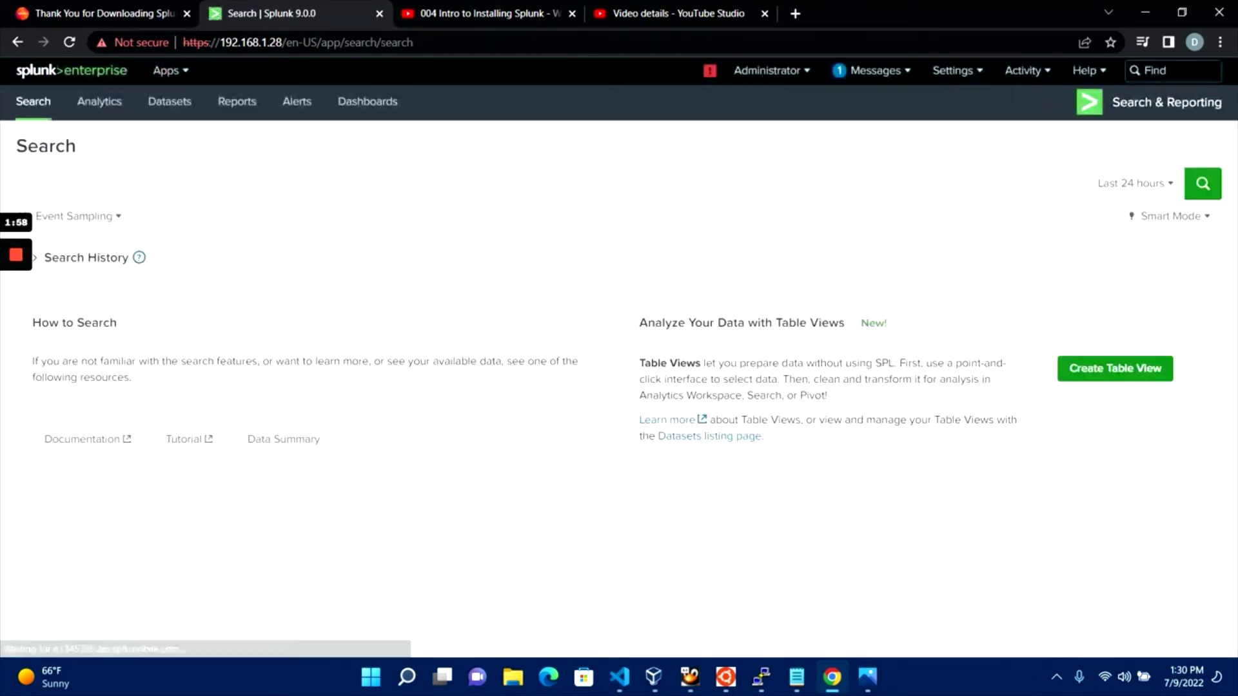
type("index=")
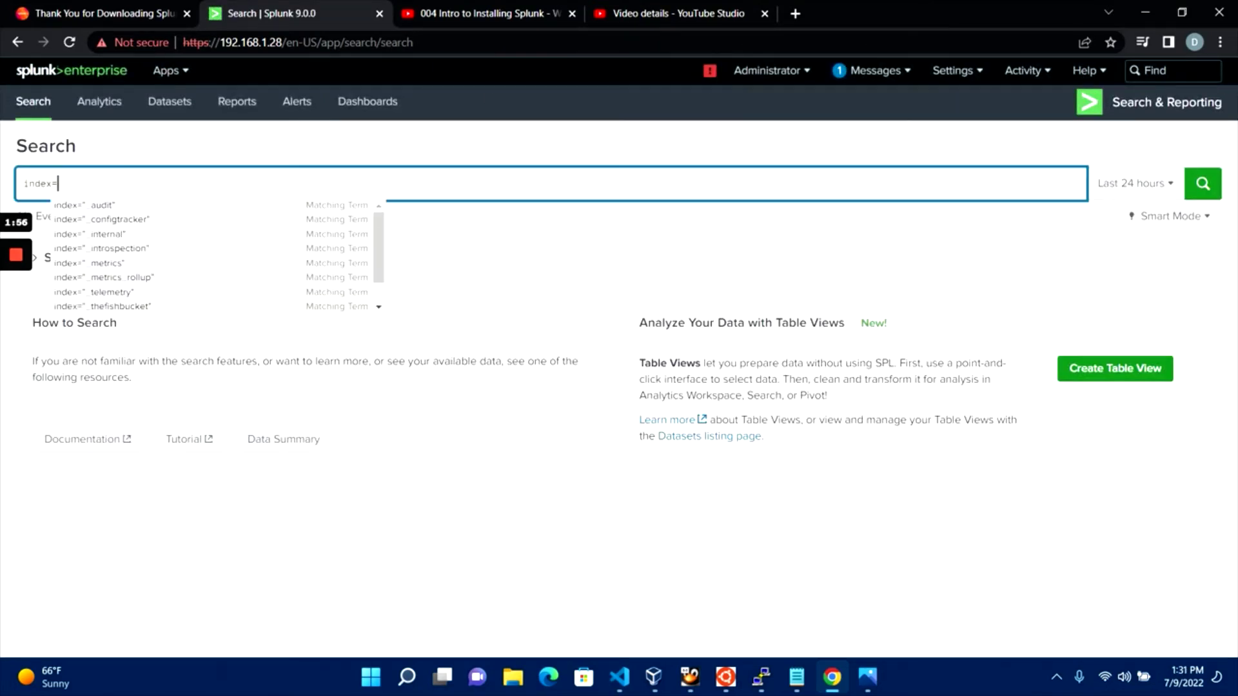
type("_*")
Step: Search index=_* over the last 24 hours (49,770 events) and show the integrity notice
key("Return")
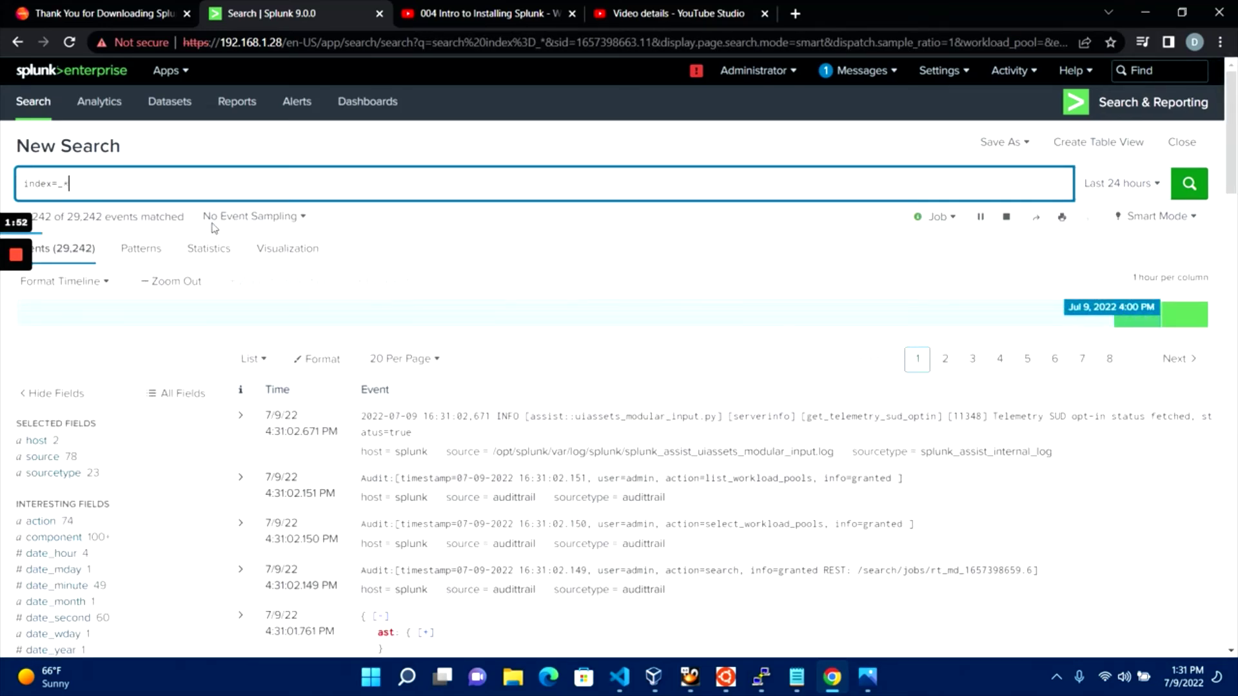
left_click(837, 76)
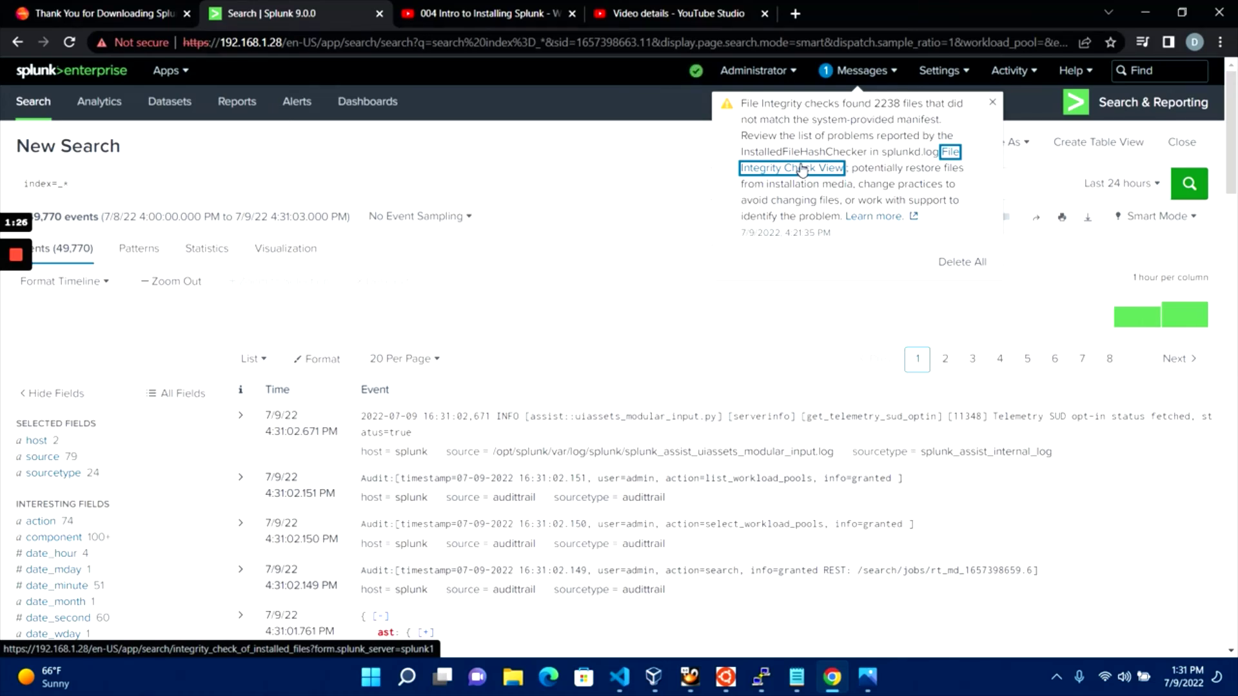
Step: Open the File Integrity Check View and highlight the description about invalid modifications
left_click(803, 170)
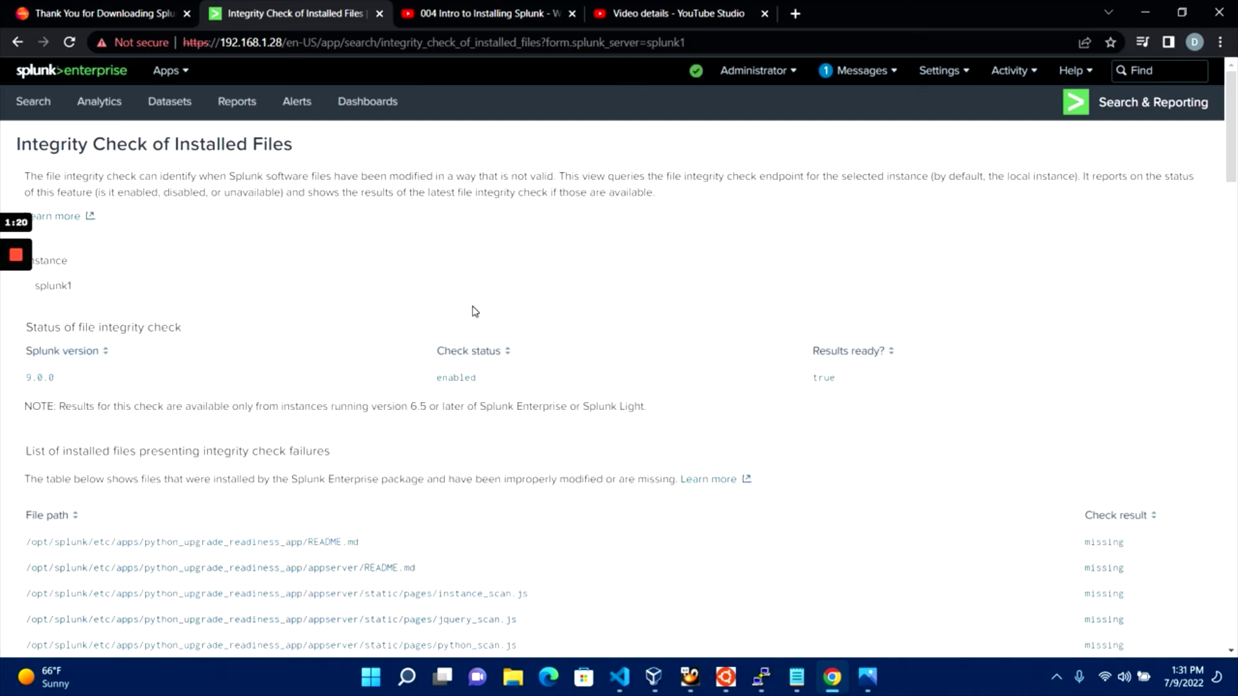
scroll(513, 276, "down", 8)
scroll(513, 276, "down", 5)
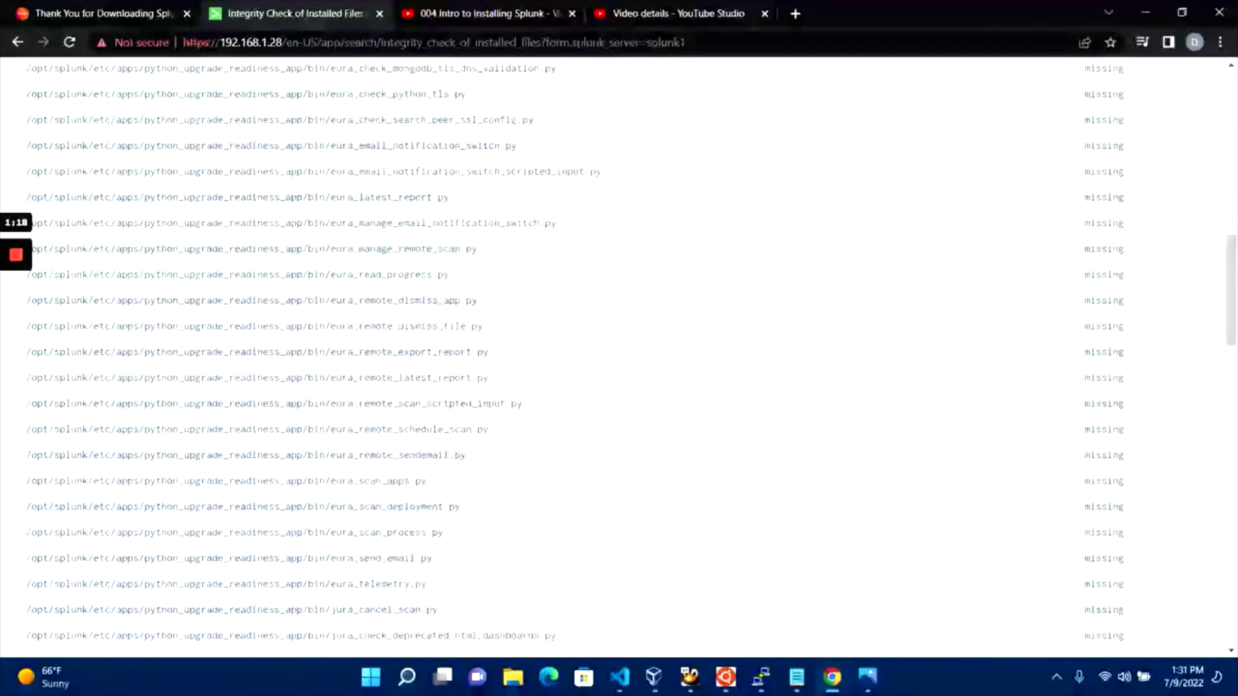
scroll(513, 276, "down", 5)
scroll(512, 276, "down", 5)
scroll(513, 275, "down", 4)
scroll(513, 276, "up", 4)
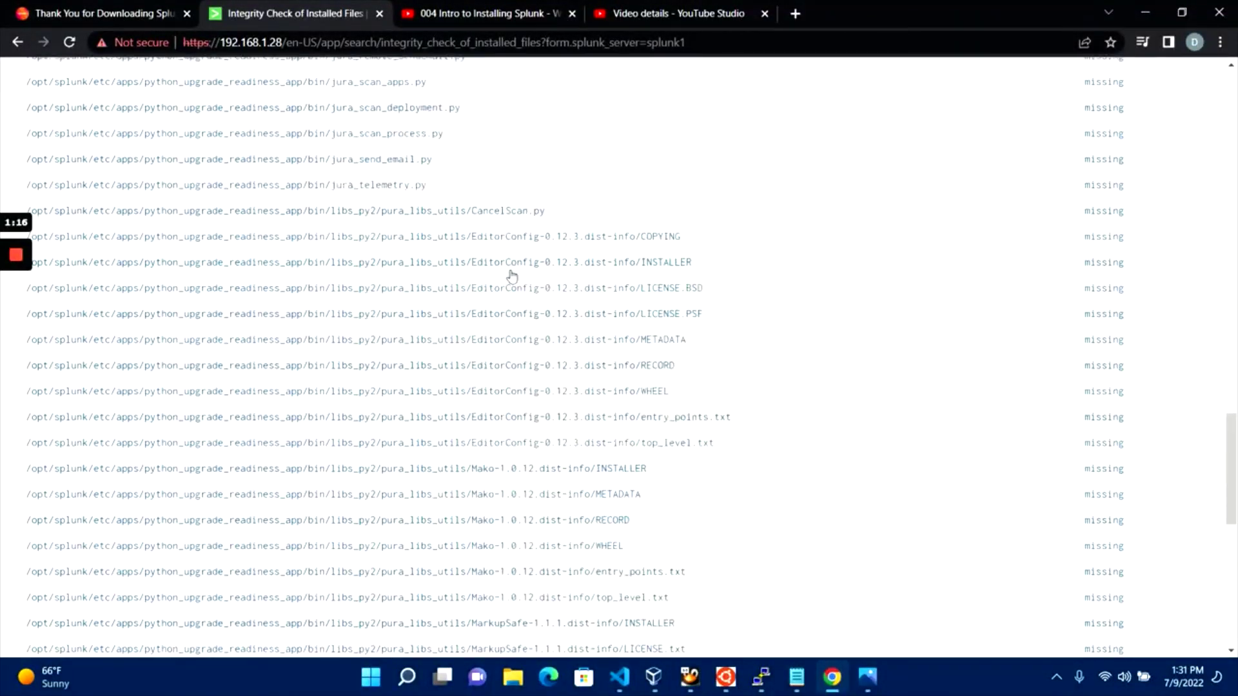
scroll(513, 276, "up", 5)
scroll(513, 276, "up", 5)
scroll(513, 276, "up", 4)
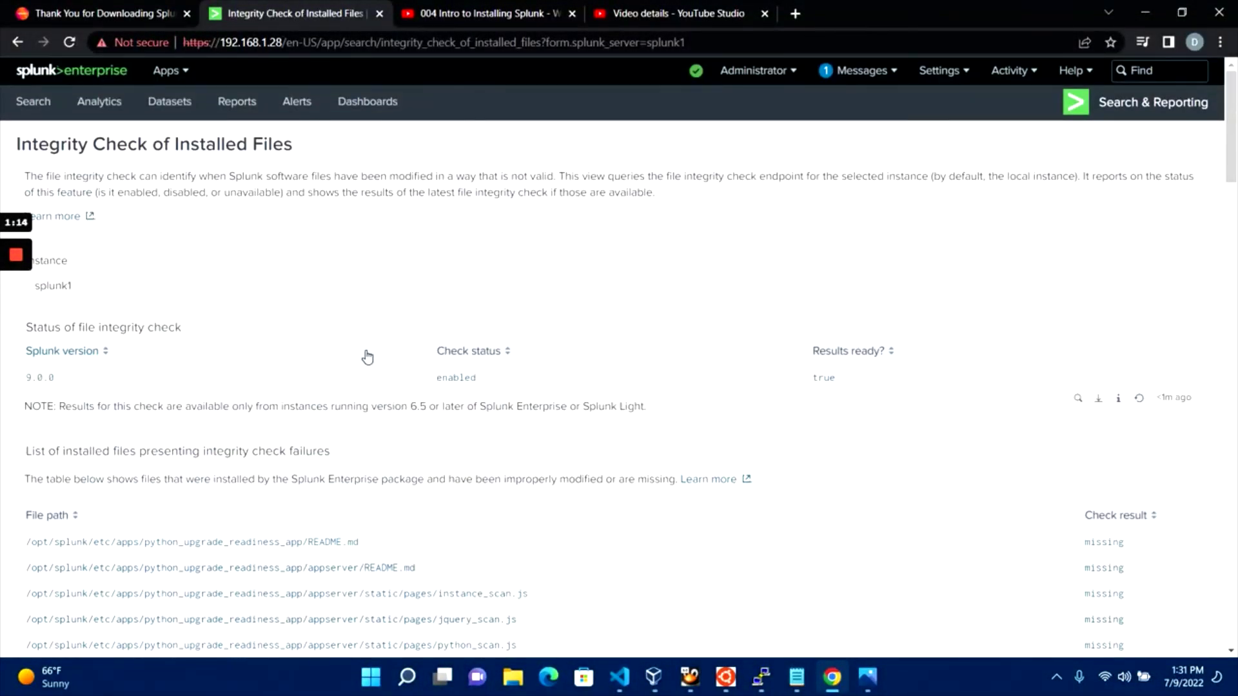
mouse_move(188, 176)
left_mouse_down()
mouse_move(559, 176)
mouse_move(362, 179)
left_mouse_up()
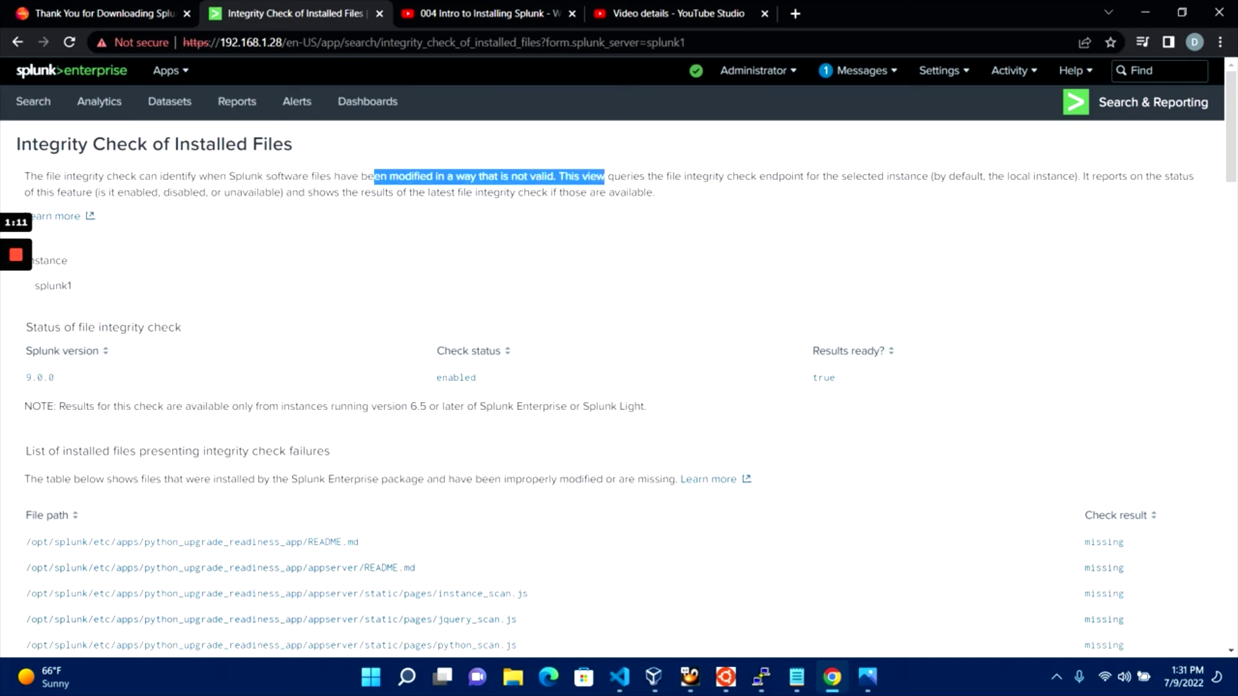
left_click(362, 185)
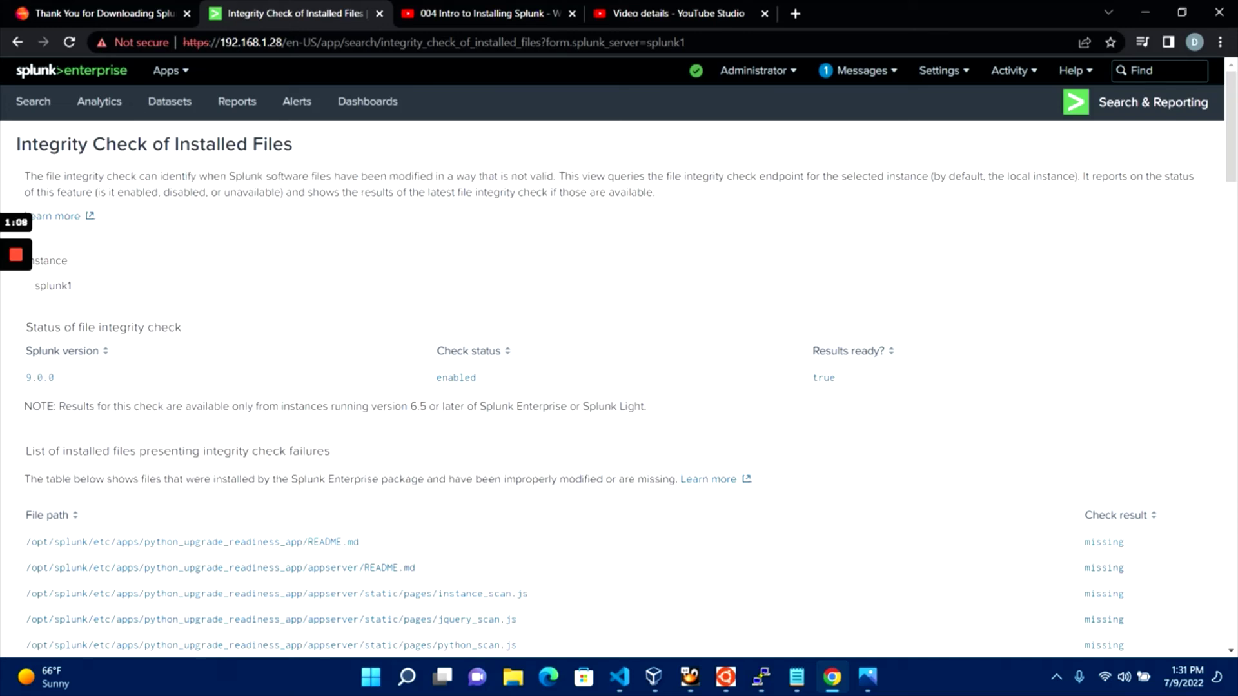
left_click_drag(488, 178, 608, 177)
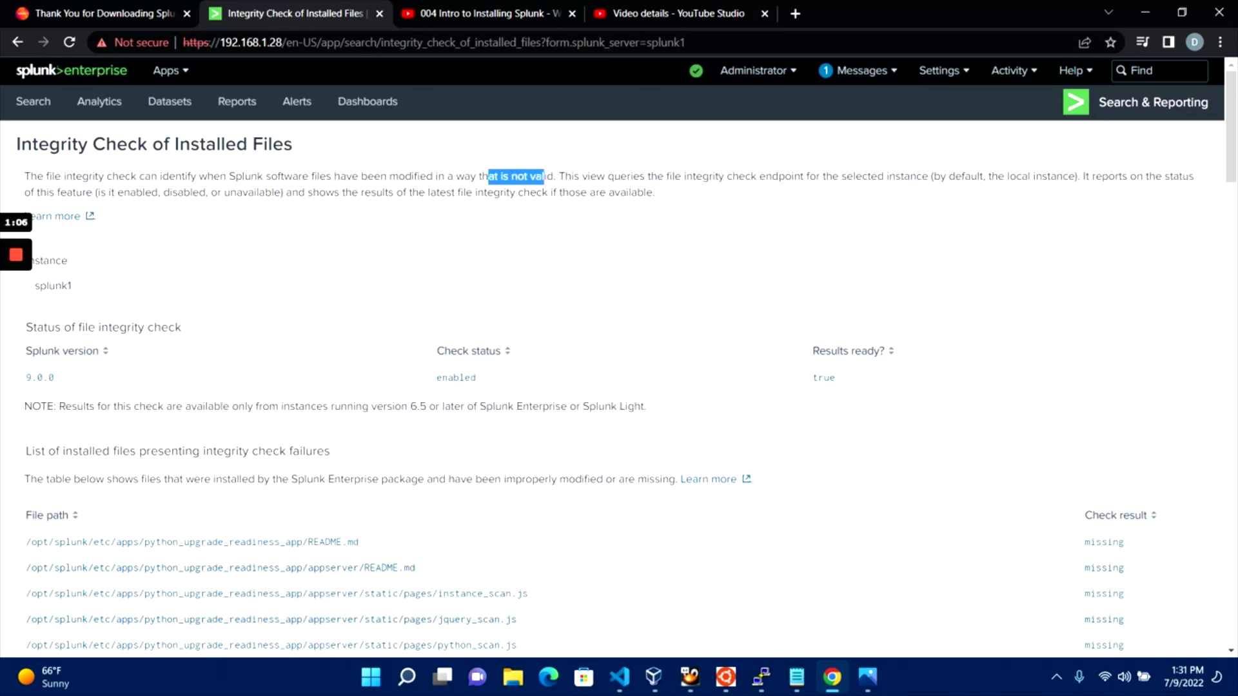
left_click(607, 177)
Step: Glance at the Apps list, then highlight the description lines on identifying files and latest results
left_click(171, 71)
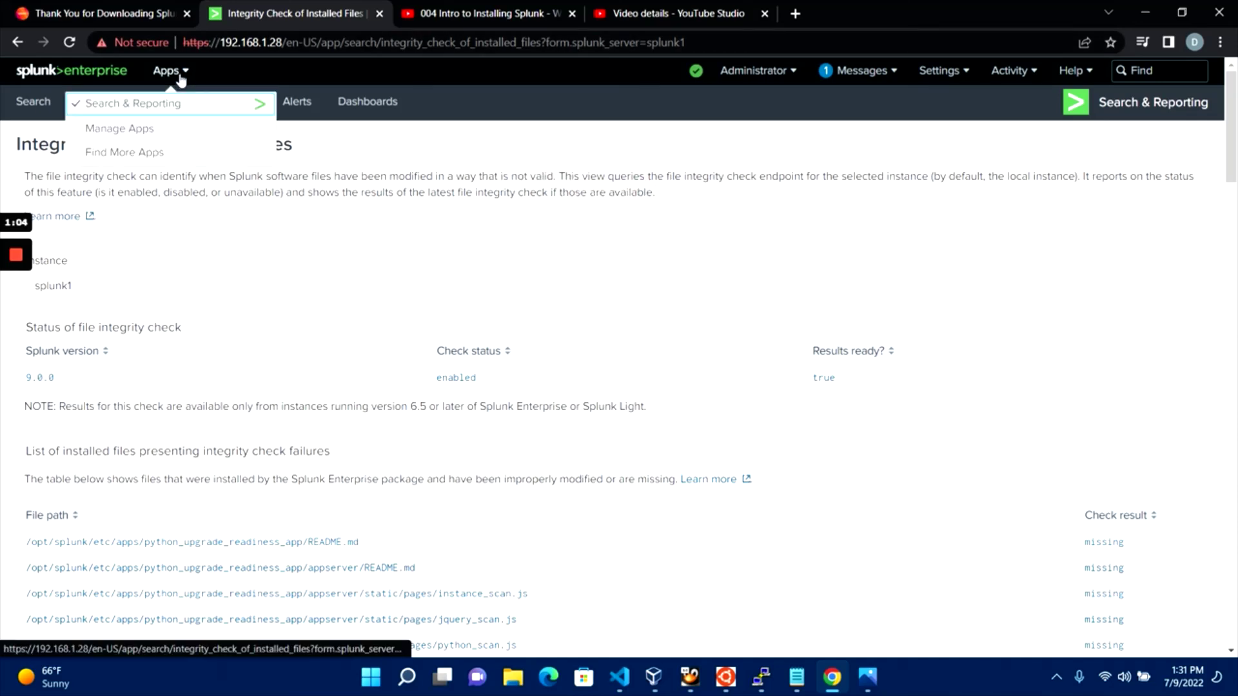
left_click(506, 172)
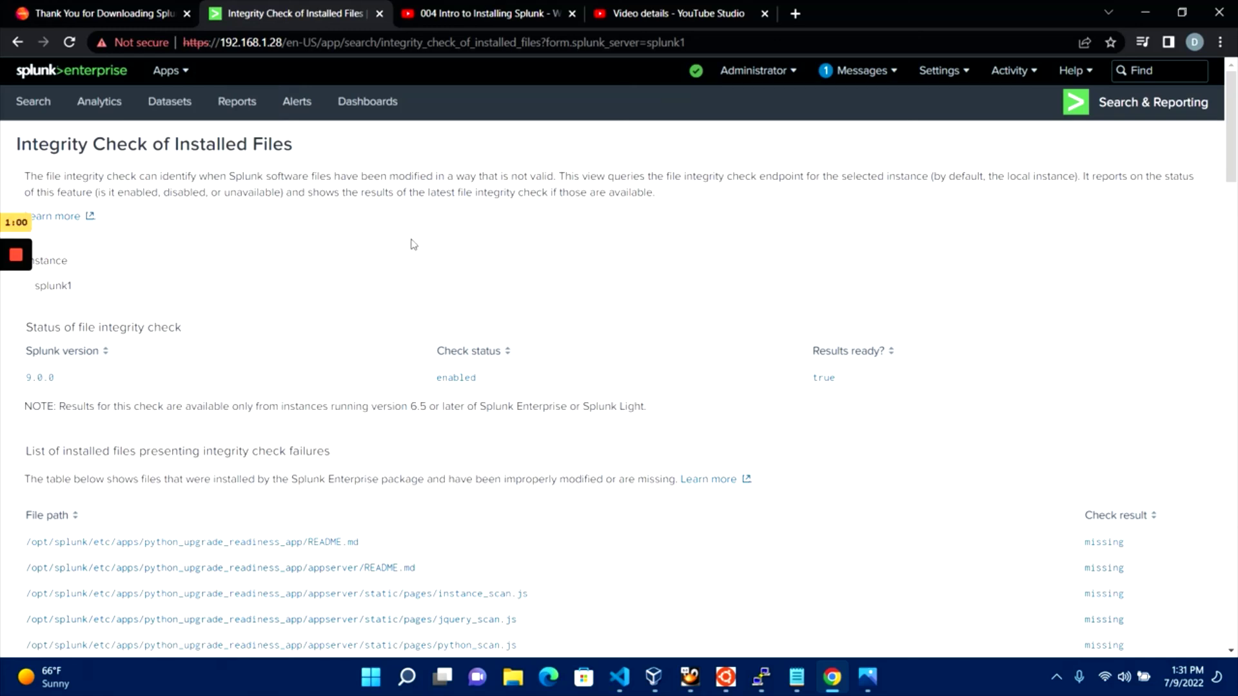
left_click_drag(159, 176, 319, 176)
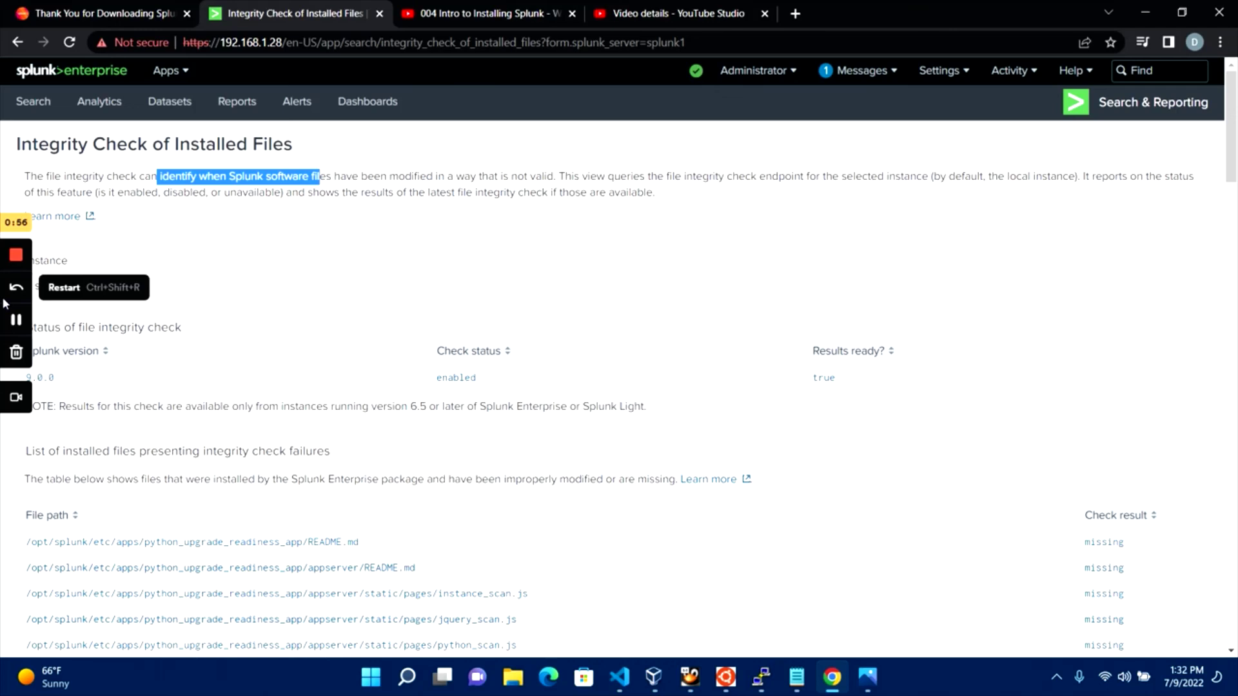
left_click(239, 218)
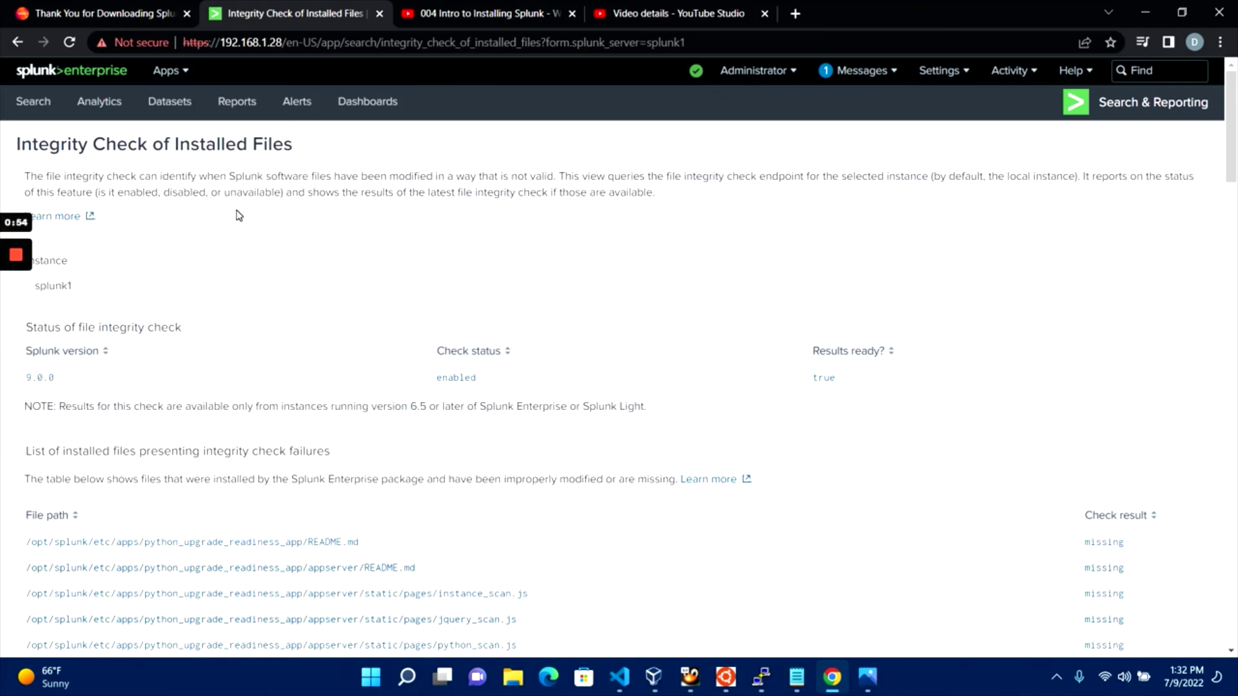
left_click_drag(194, 192, 97, 225)
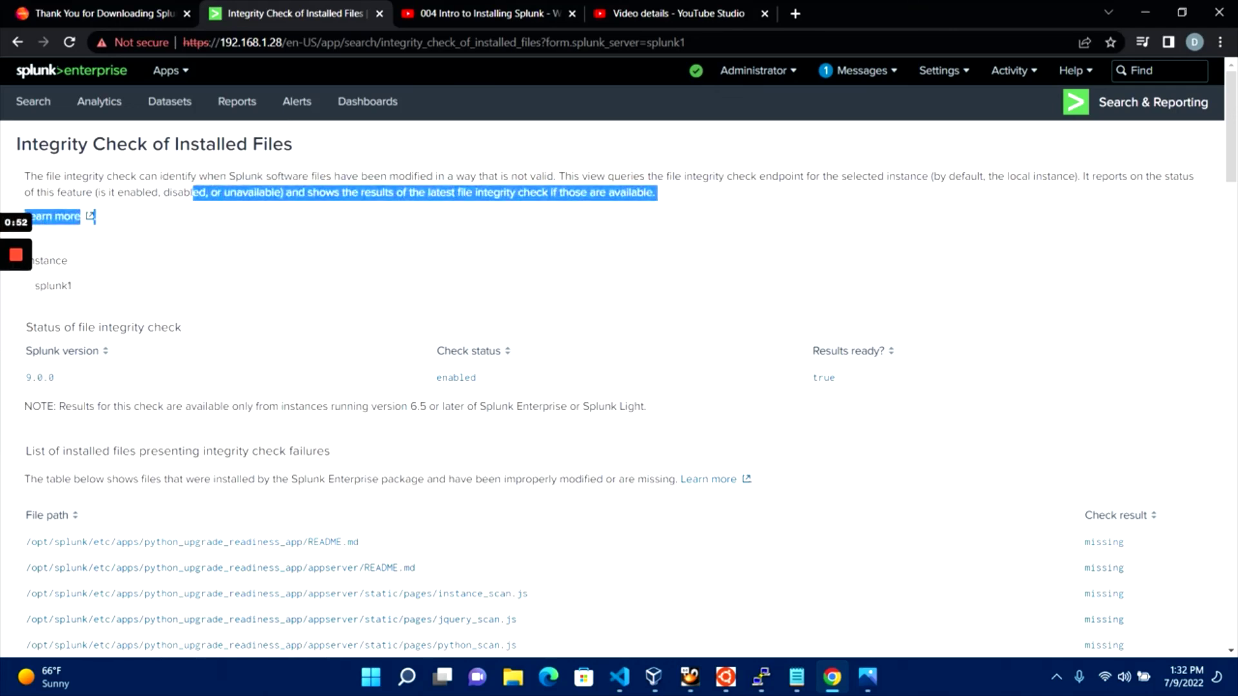